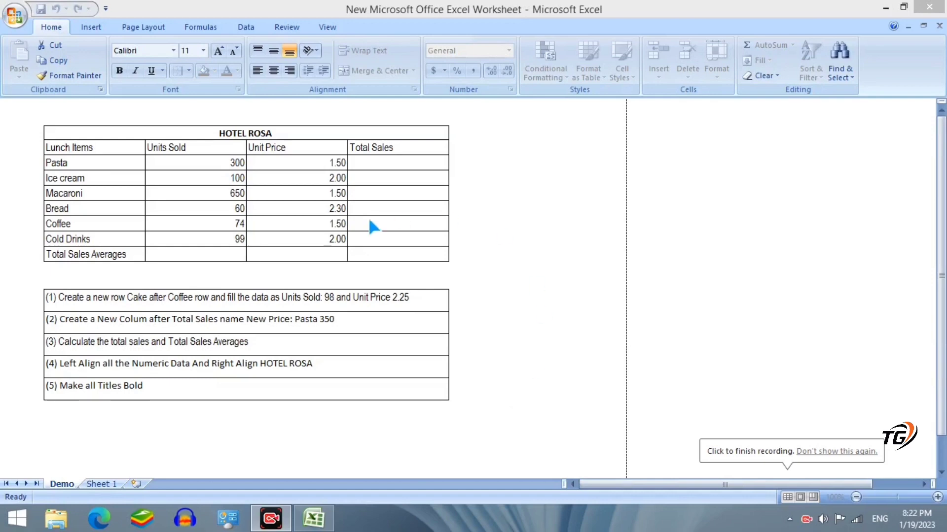
# Open Sheet 1 with the Rule table and move right to column E, then down to row 5
pyautogui.click(106, 485)
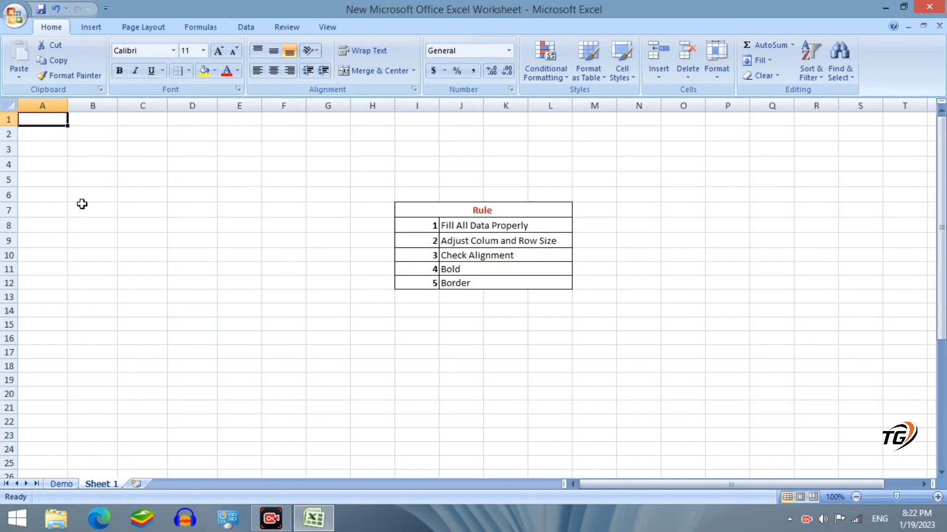
pyautogui.press('Right')
pyautogui.press('Right')
pyautogui.press('Right')
pyautogui.press('Right')
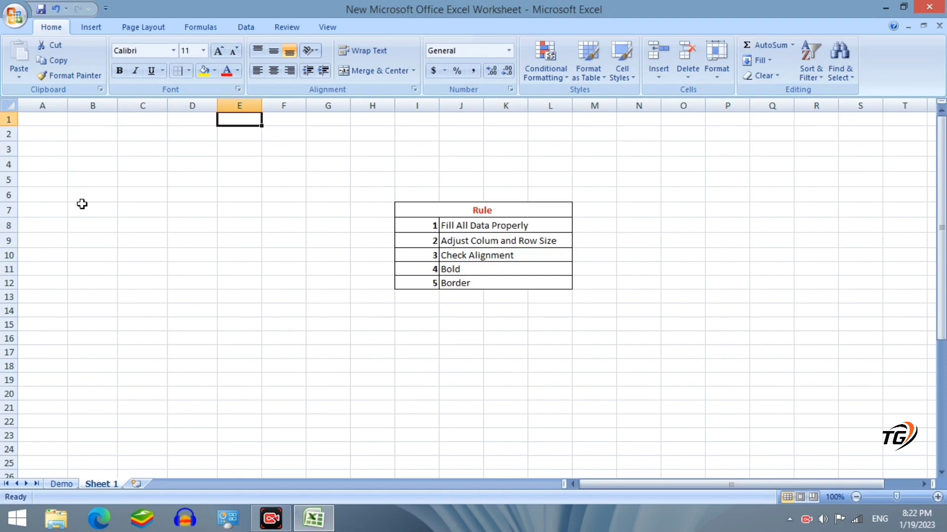
pyautogui.press('Return')
pyautogui.press('Return')
pyautogui.press('Return')
pyautogui.press('Return')
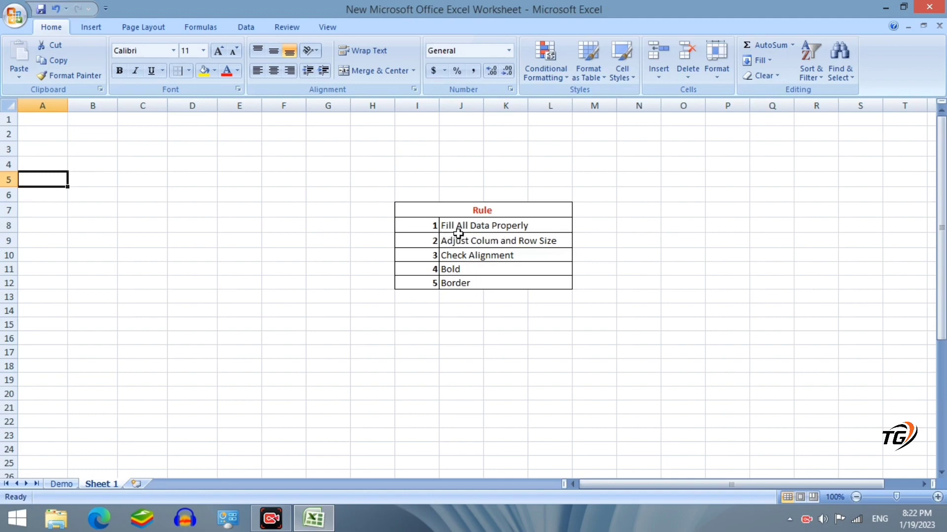
# Compare the Demo sheet's HOTEL ROSA table and task list with the data on Sheet 1
pyautogui.click(62, 485)
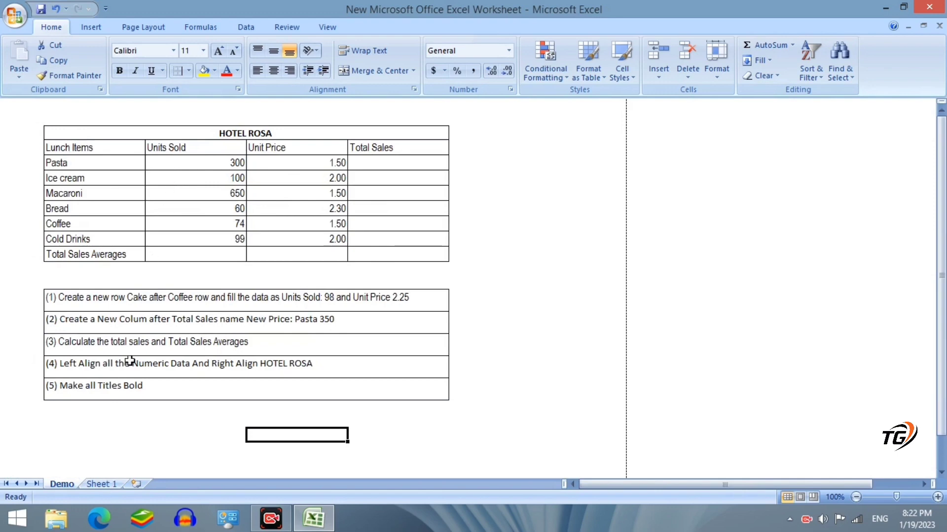
pyautogui.click(102, 485)
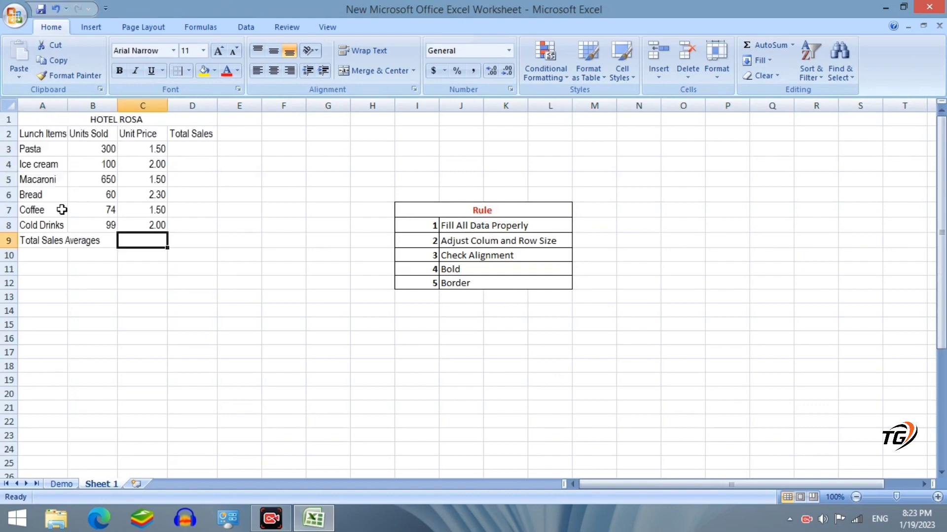
pyautogui.click(62, 485)
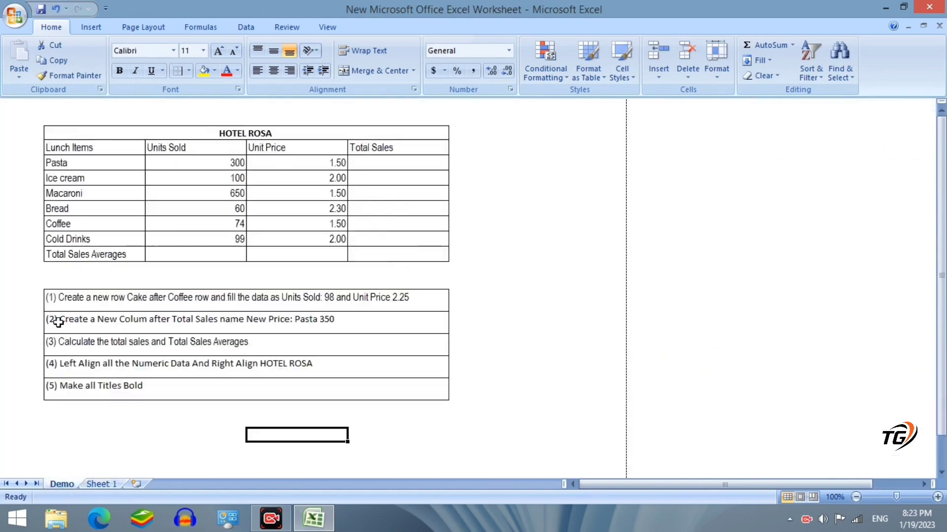
pyautogui.click(100, 483)
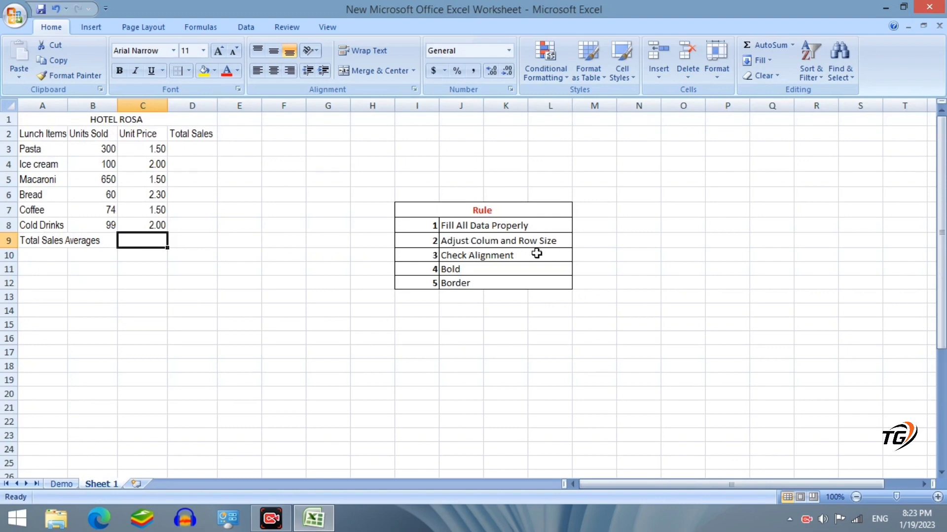
# Select columns A through D and widen all four equally by dragging a column border
pyautogui.click(61, 484)
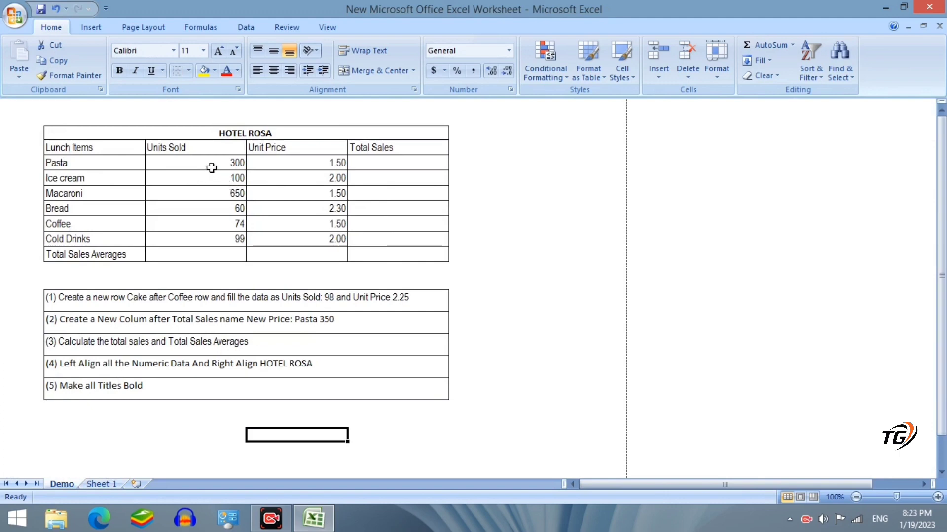
pyautogui.click(104, 484)
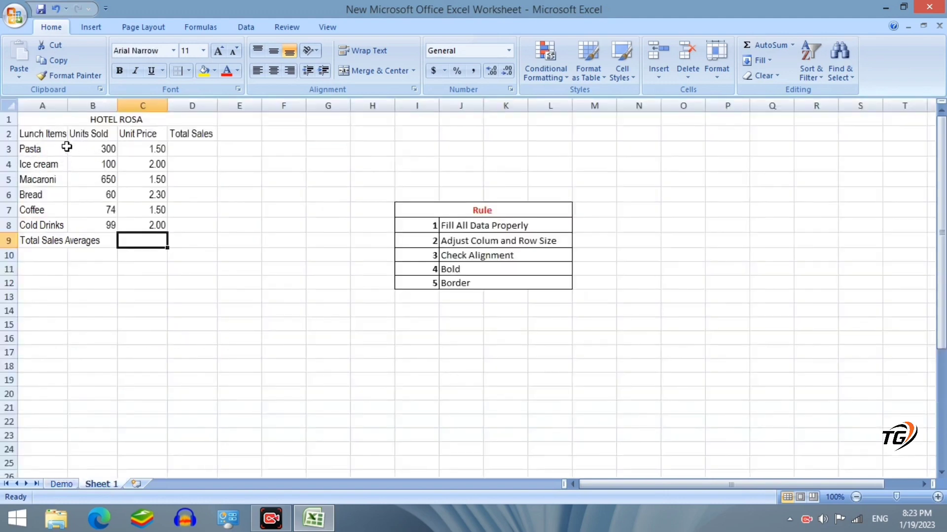
pyautogui.click(41, 107)
pyautogui.moveTo(41, 106); pyautogui.dragTo(191, 106)
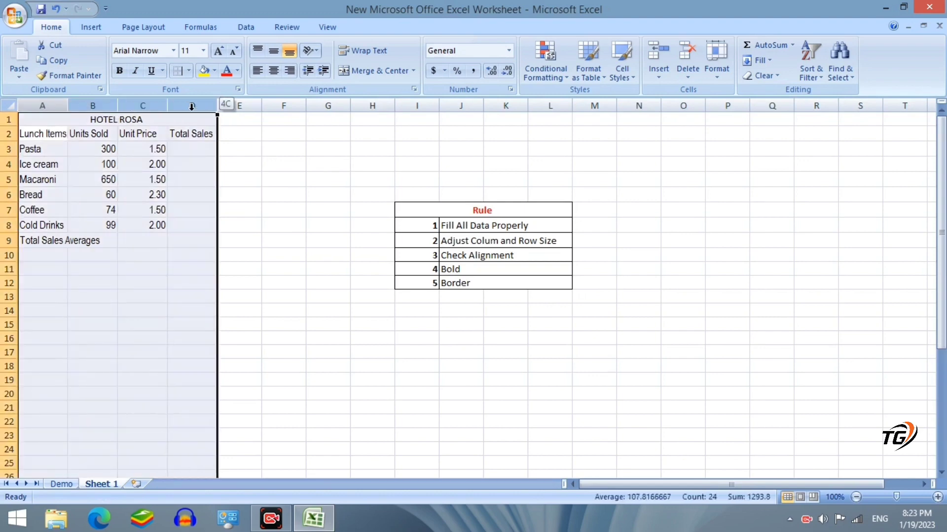
pyautogui.moveTo(66, 107); pyautogui.dragTo(110, 107)
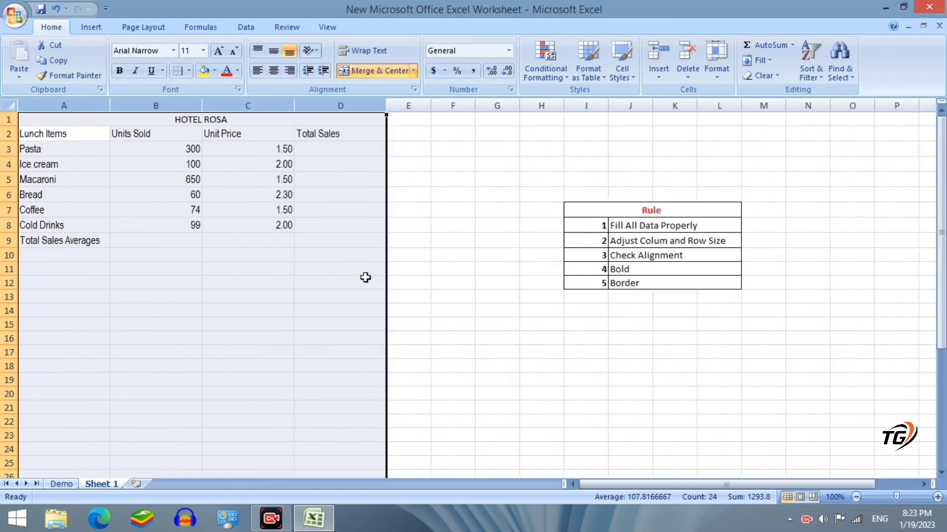
pyautogui.click(448, 328)
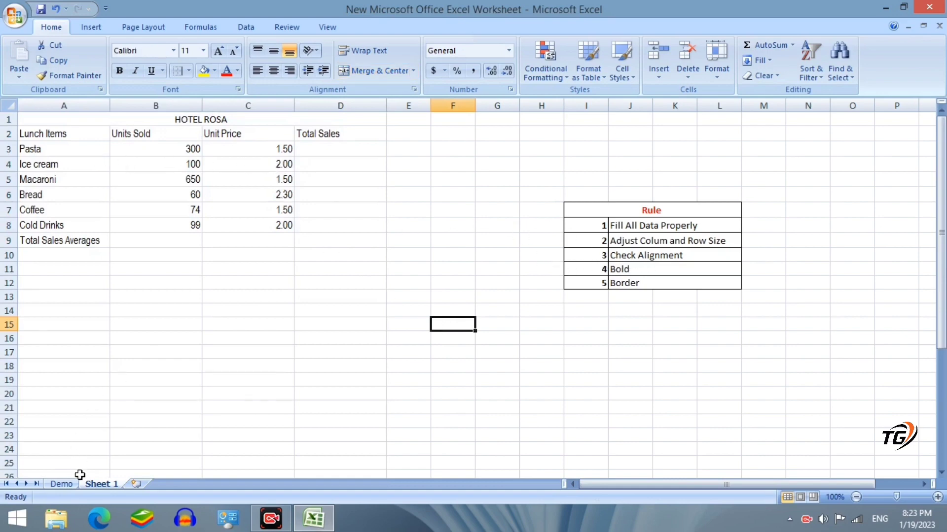
pyautogui.click(61, 484)
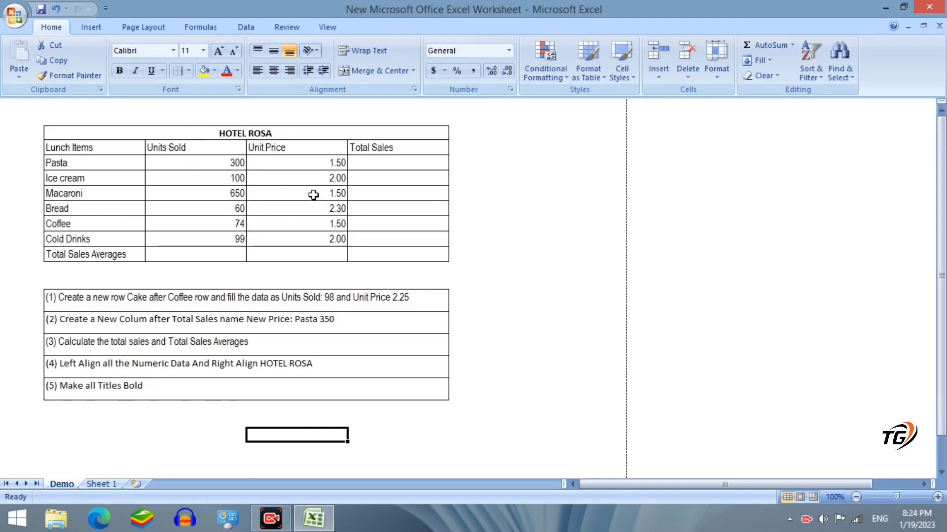
pyautogui.click(101, 483)
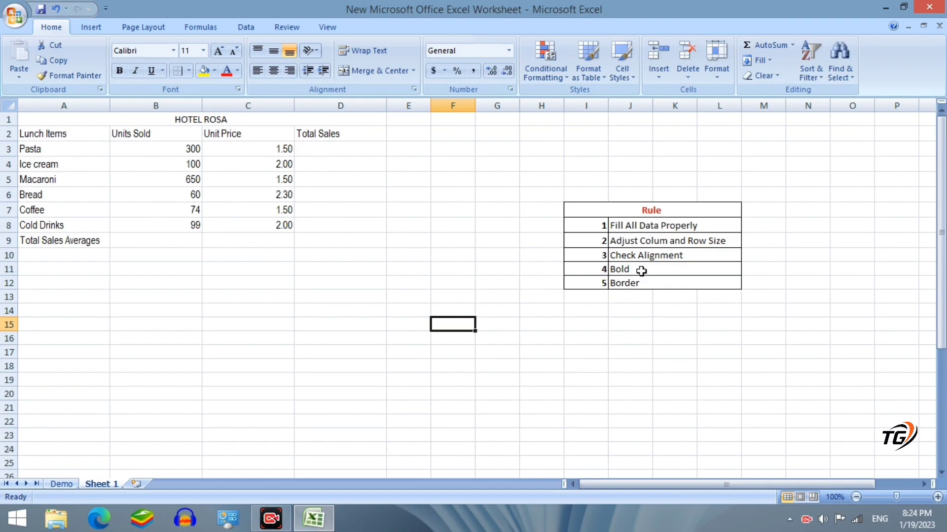
pyautogui.click(61, 483)
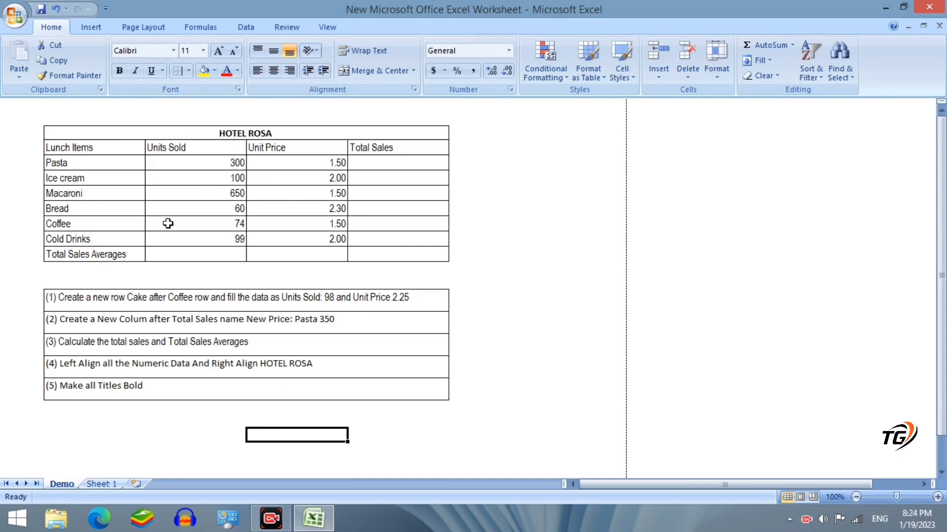
pyautogui.click(101, 485)
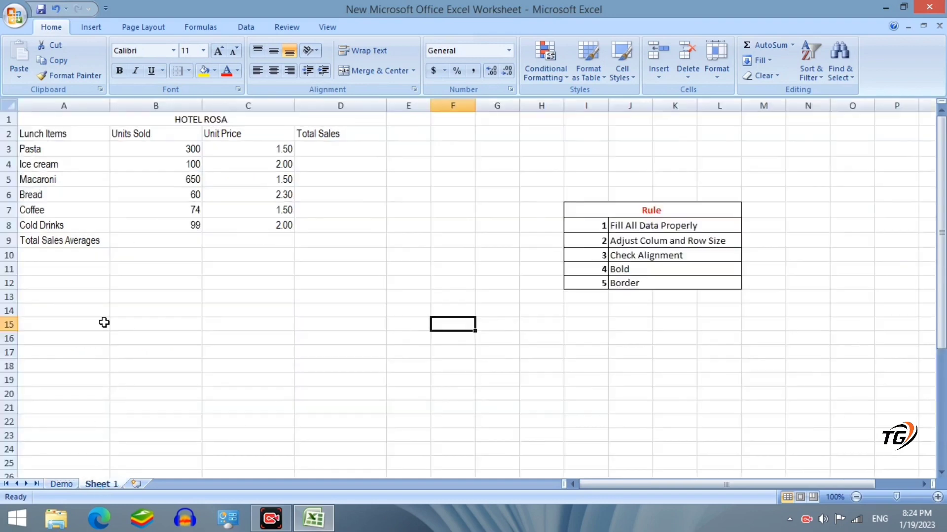
# Make the merged HOTEL ROSA title bold
pyautogui.click(193, 123)
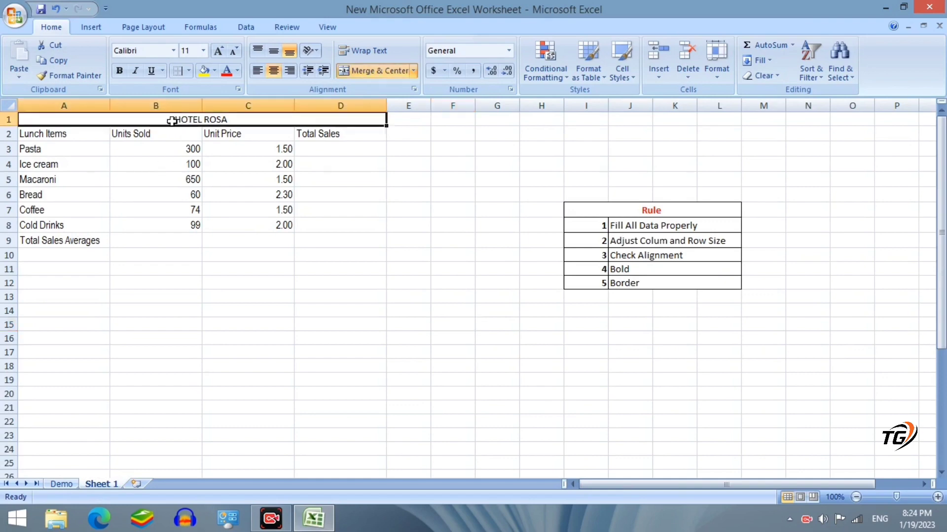
pyautogui.click(119, 72)
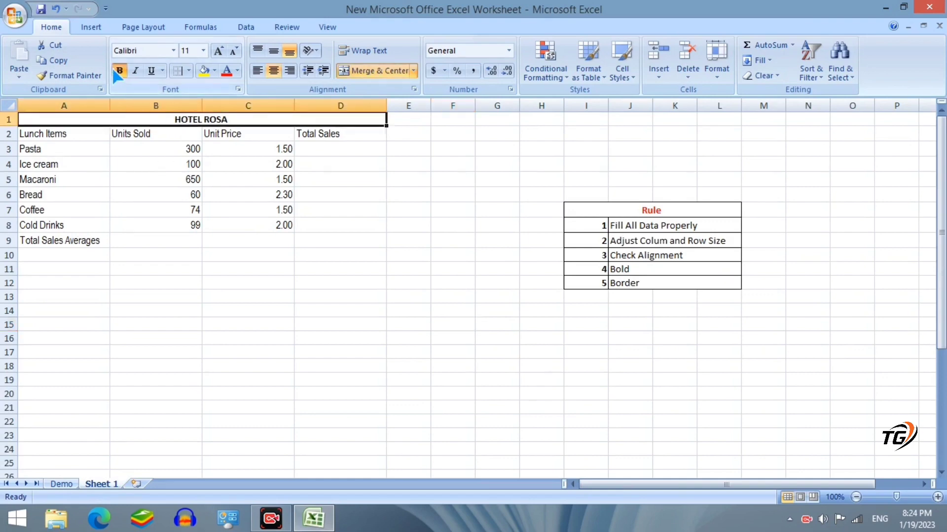
pyautogui.click(228, 321)
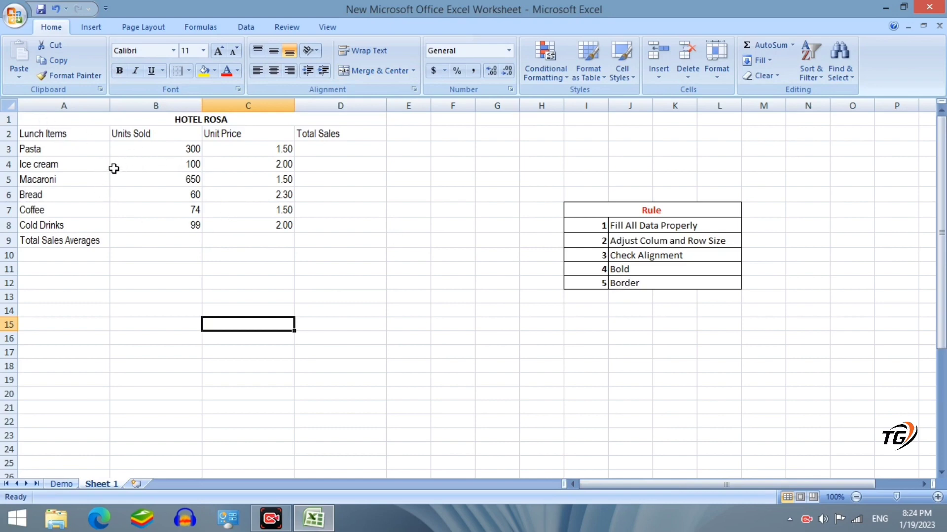
# Apply All Borders to every cell of A1:D9, then check the Demo sheet
pyautogui.moveTo(52, 119); pyautogui.dragTo(230, 237)
pyautogui.click(189, 70)
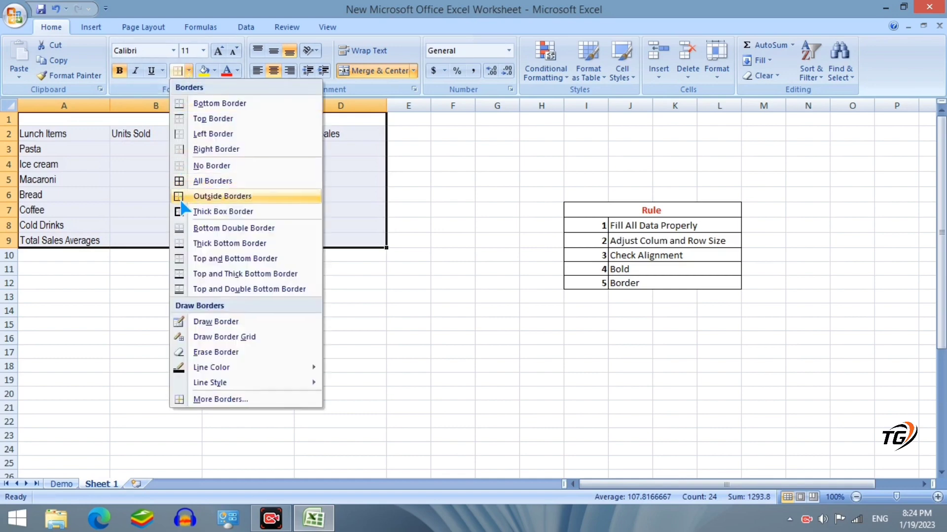
pyautogui.click(212, 181)
pyautogui.click(146, 296)
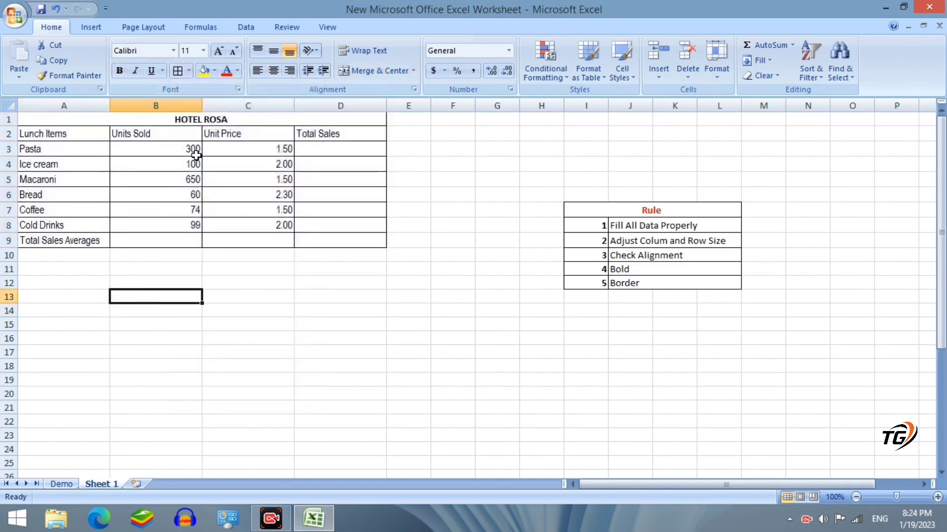
pyautogui.click(59, 485)
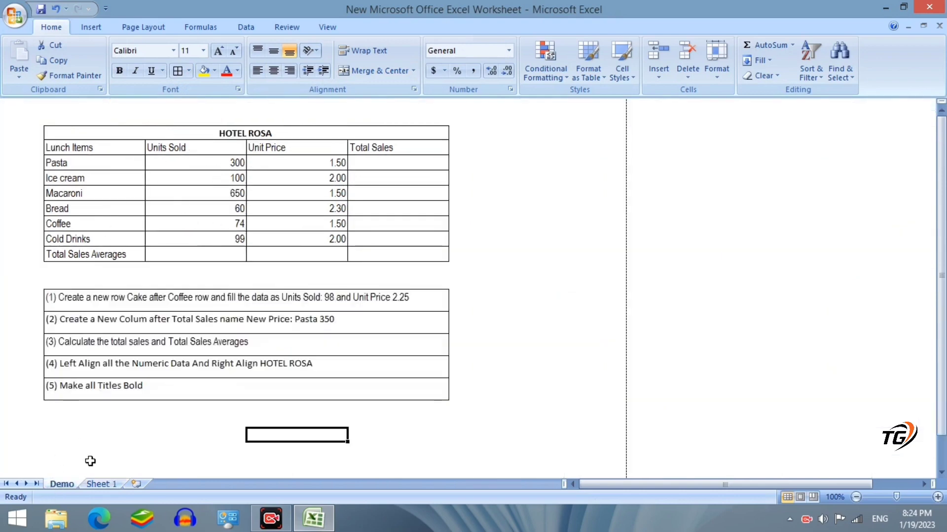
# Review the Demo task list and return to Sheet 1 with the HOTEL ROSA and Rule tables
pyautogui.click(101, 485)
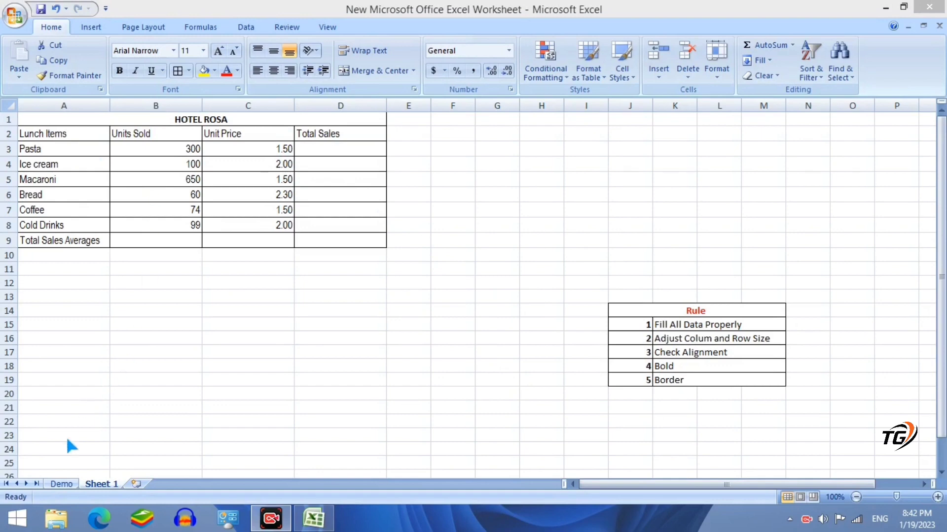
pyautogui.click(63, 493)
pyautogui.click(61, 486)
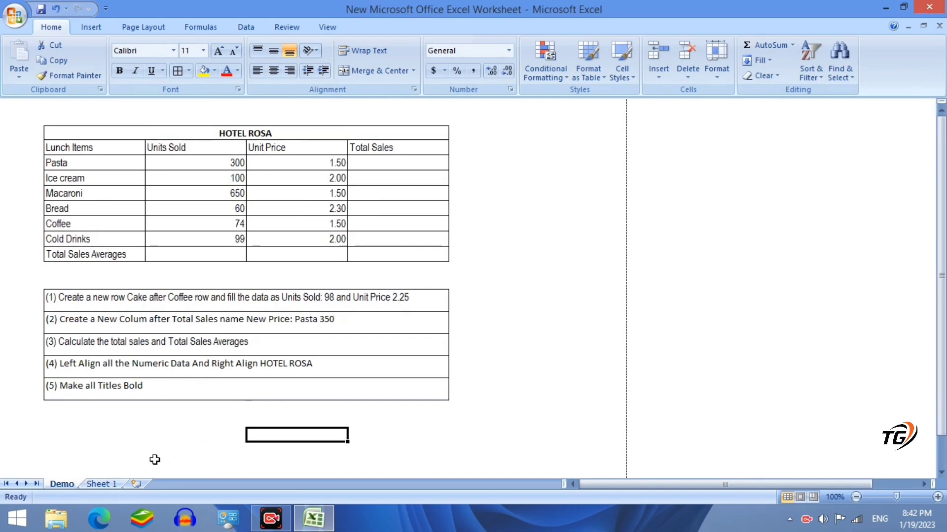
pyautogui.click(106, 485)
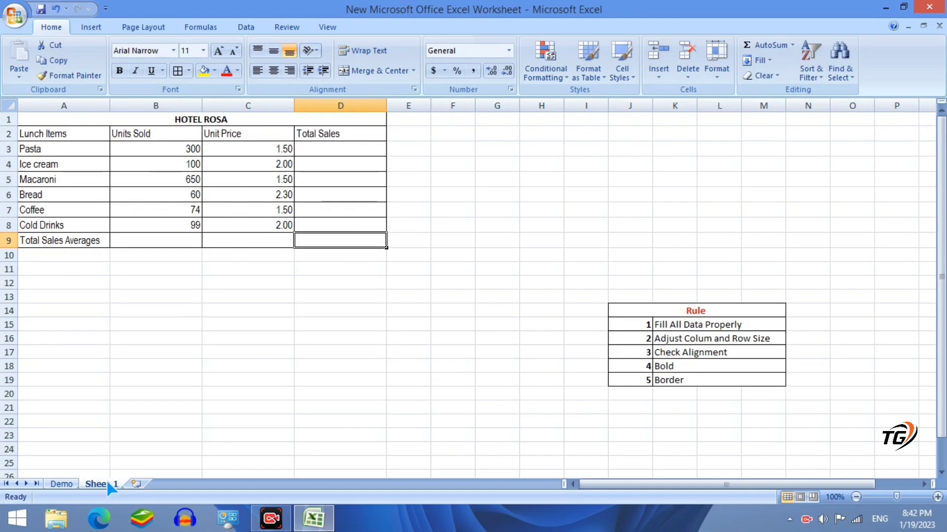
# Insert a blank row 8 above Cold Drinks and enter Cake in A8
pyautogui.rightClick(8, 226)
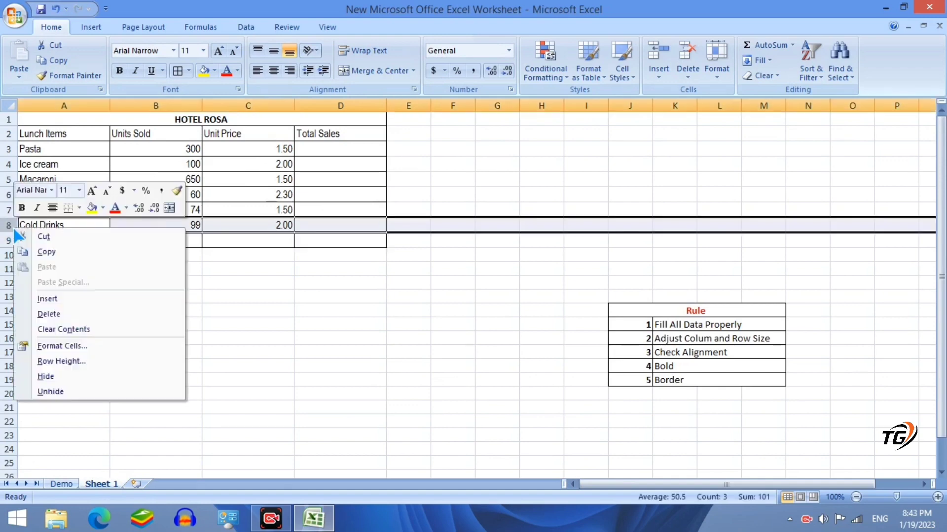
pyautogui.click(44, 299)
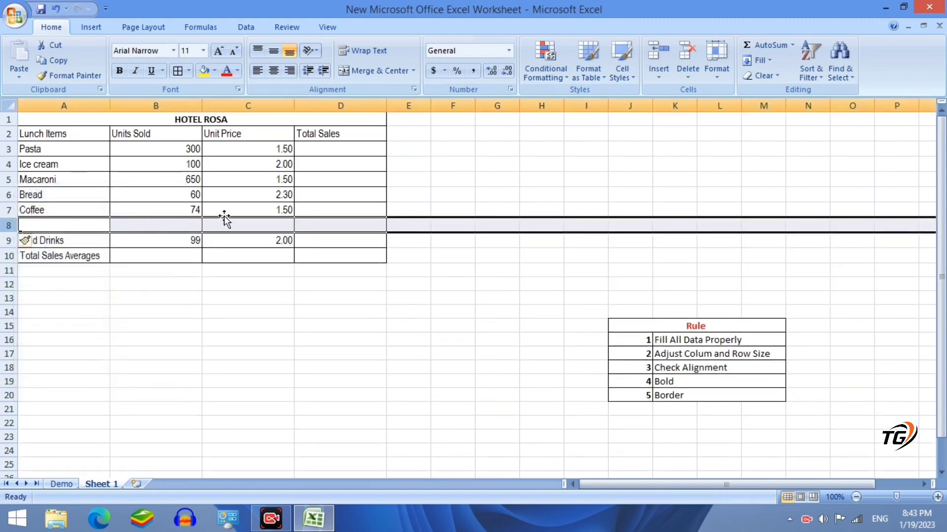
pyautogui.click(37, 227)
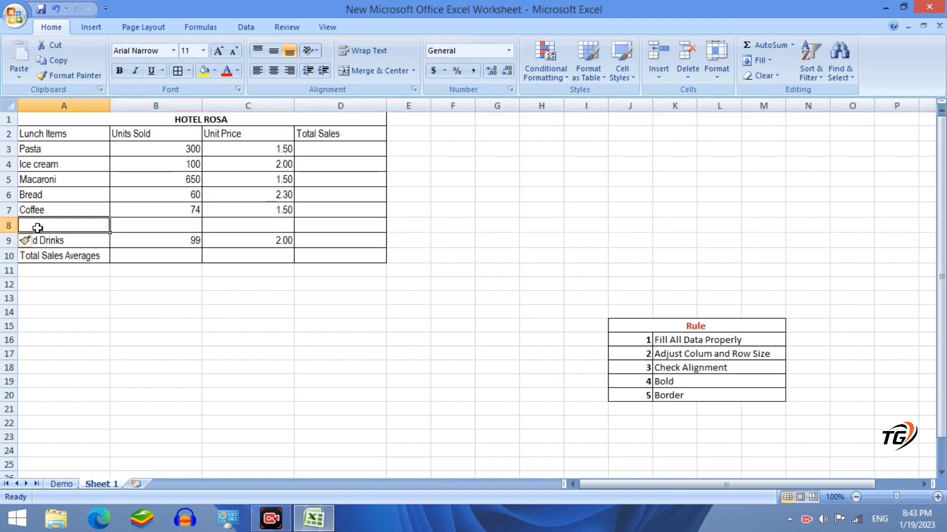
pyautogui.write('Cake')
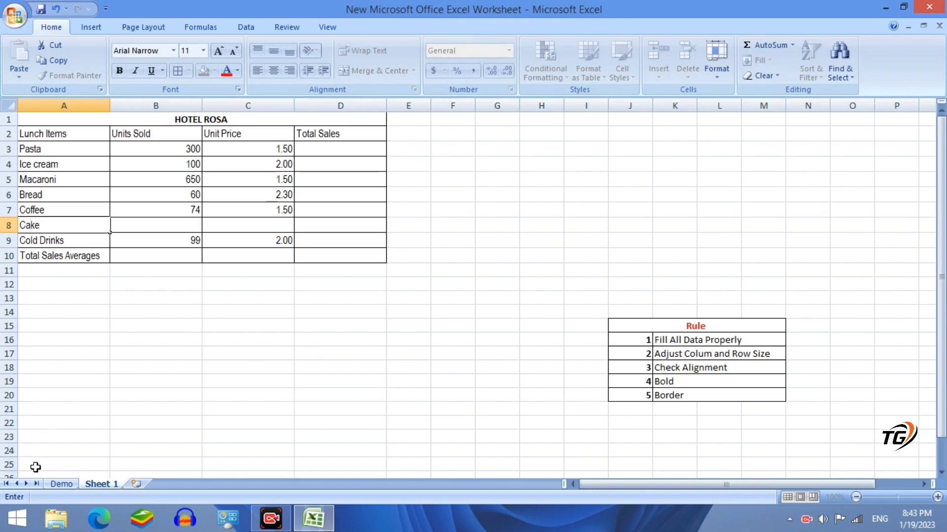
pyautogui.click(62, 485)
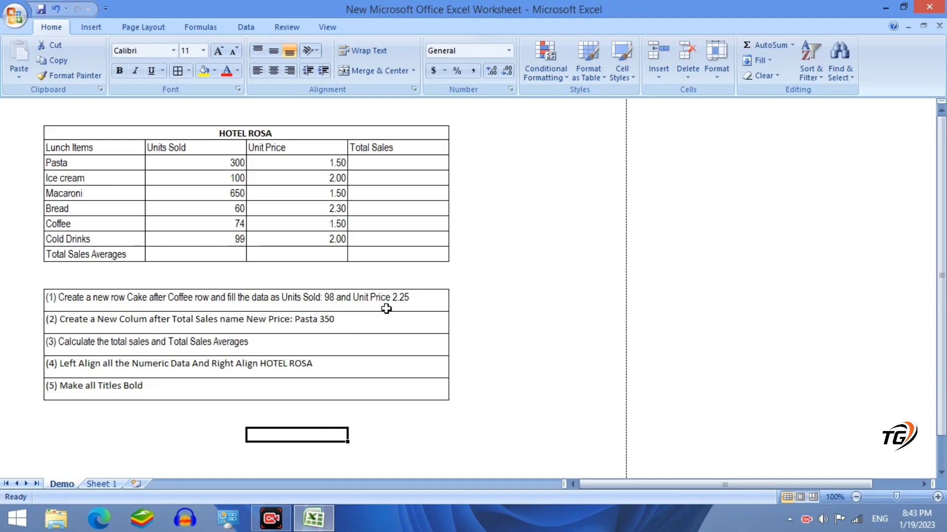
# Enter 98 in Cake's Units Sold cell B8 and 2.25 in its Unit Price cell C8
pyautogui.click(104, 484)
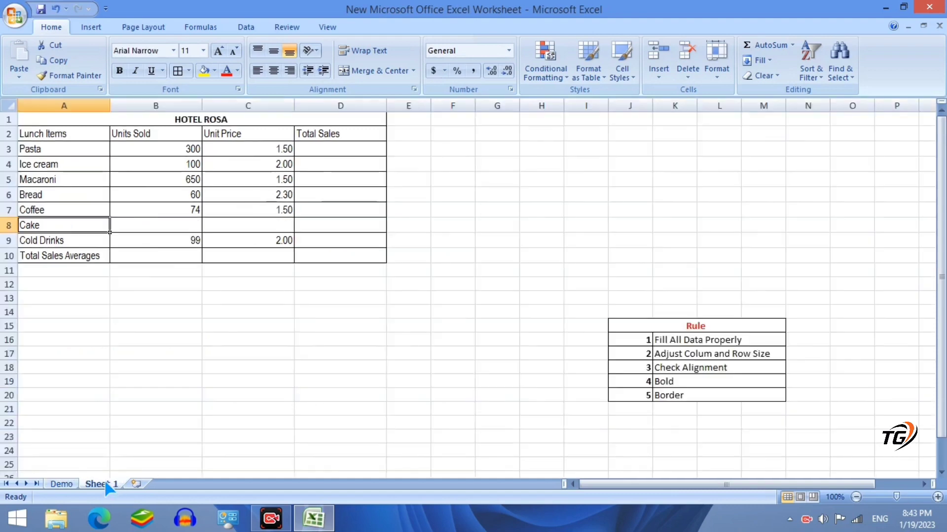
pyautogui.click(163, 224)
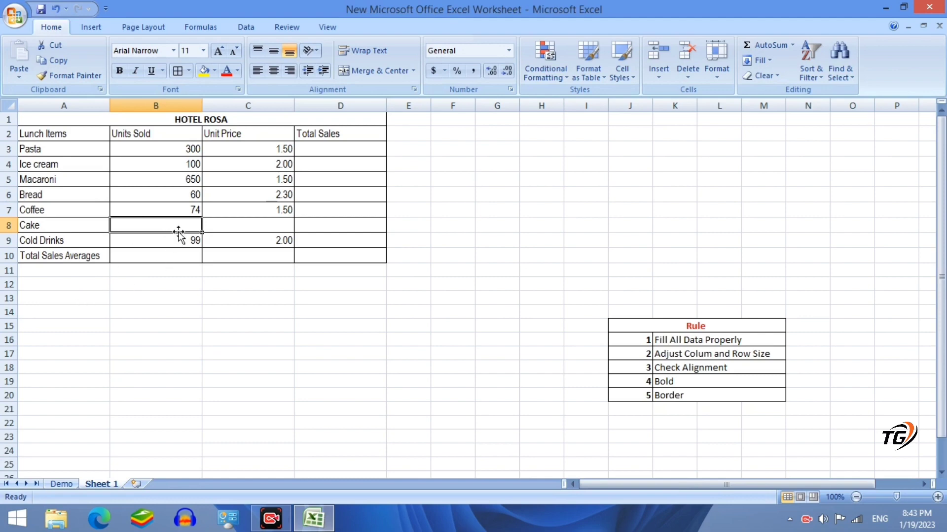
pyautogui.write('98')
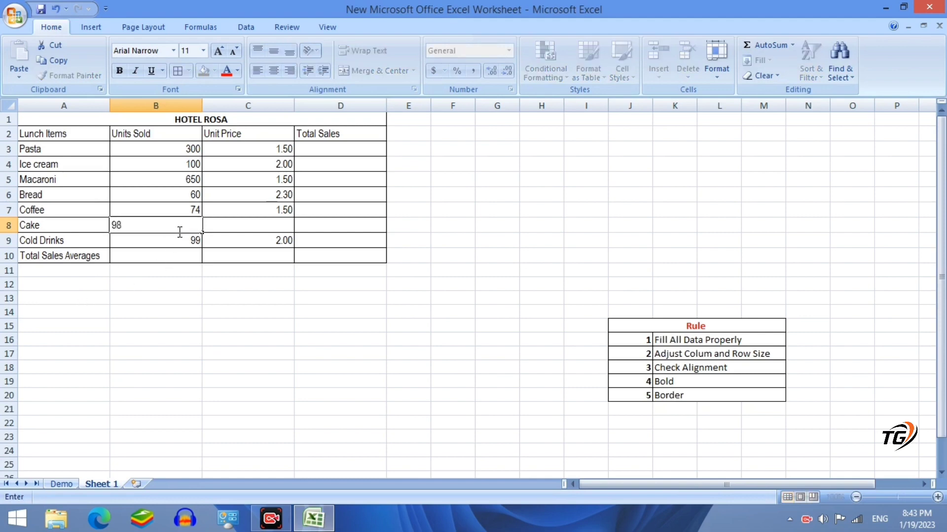
pyautogui.click(239, 226)
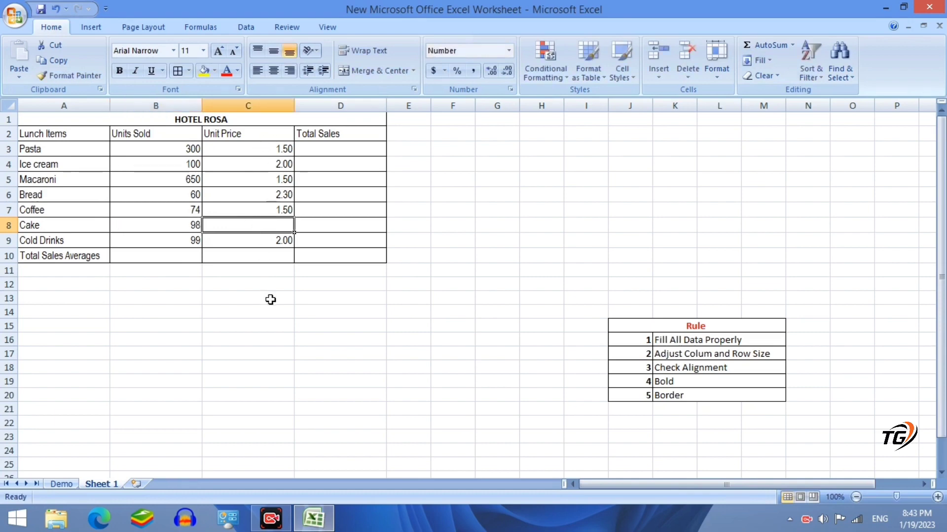
pyautogui.write('2.')
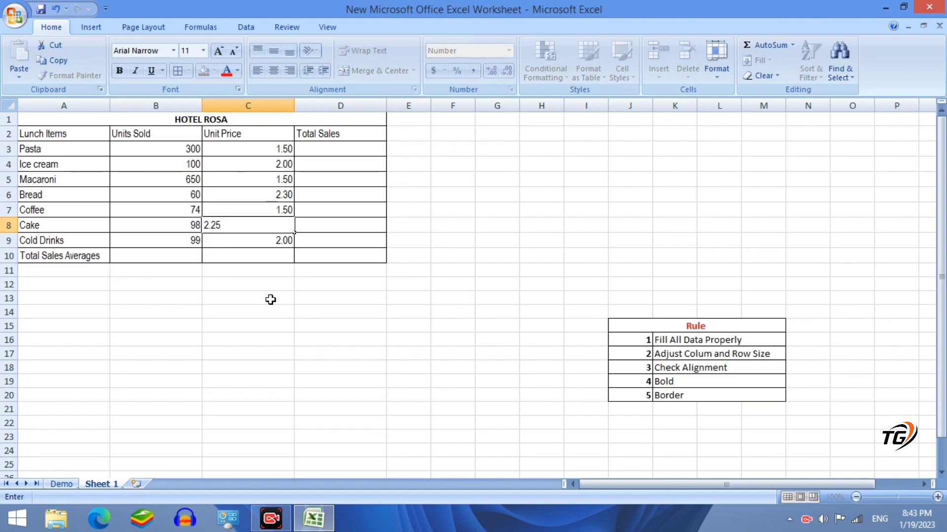
pyautogui.write('25')
pyautogui.click(250, 256)
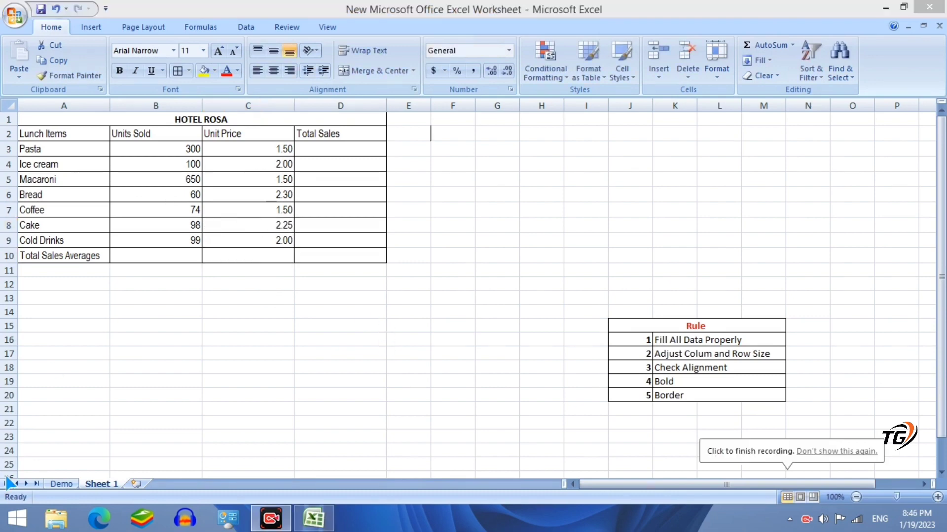
pyautogui.click(62, 484)
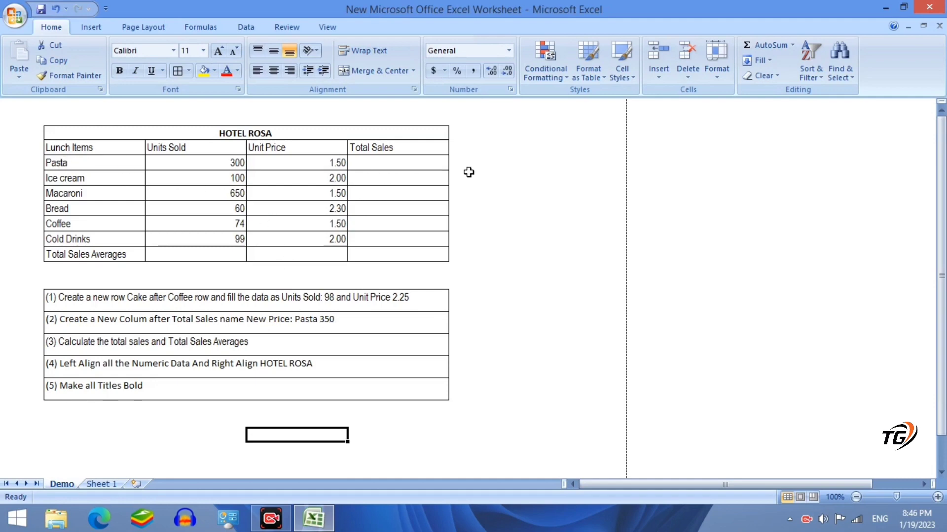
pyautogui.click(107, 484)
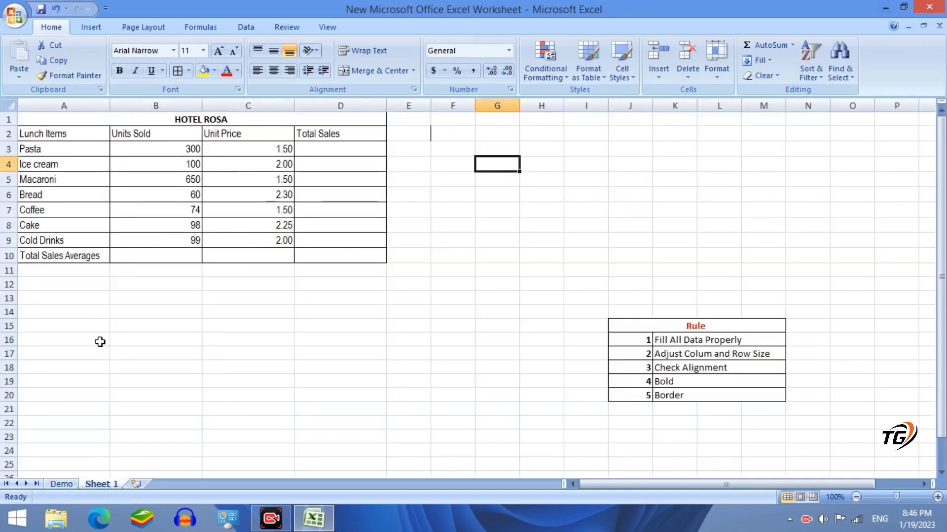
# Enter the heading New Price in E2 and 350 for Pasta in E3
pyautogui.click(393, 133)
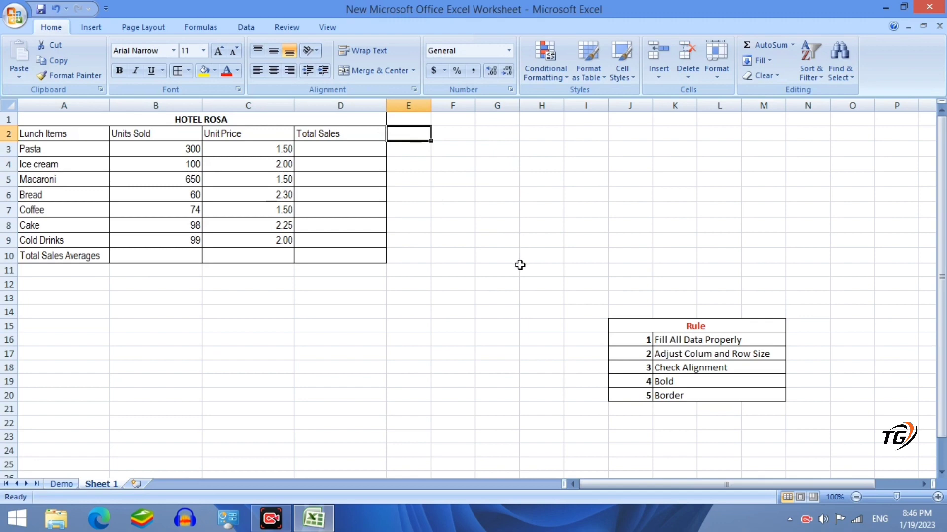
pyautogui.write('New Price')
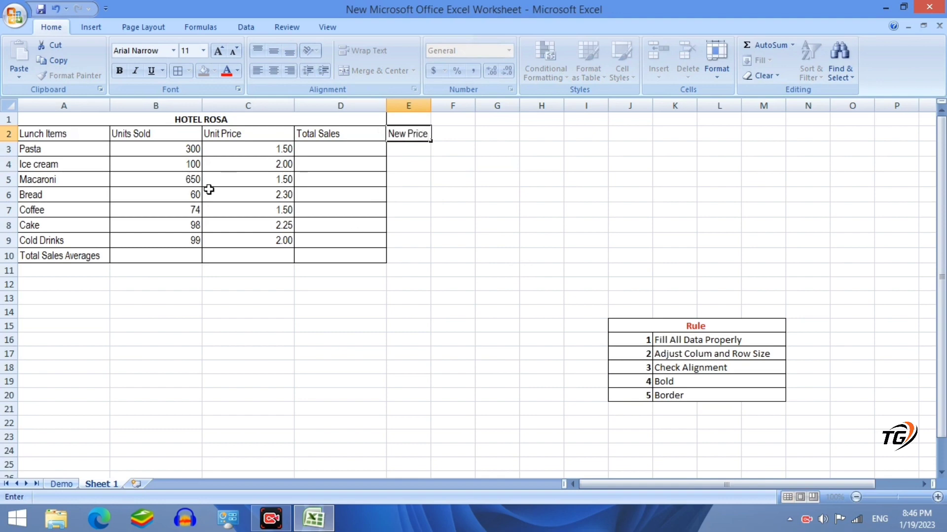
pyautogui.click(402, 148)
pyautogui.write('350')
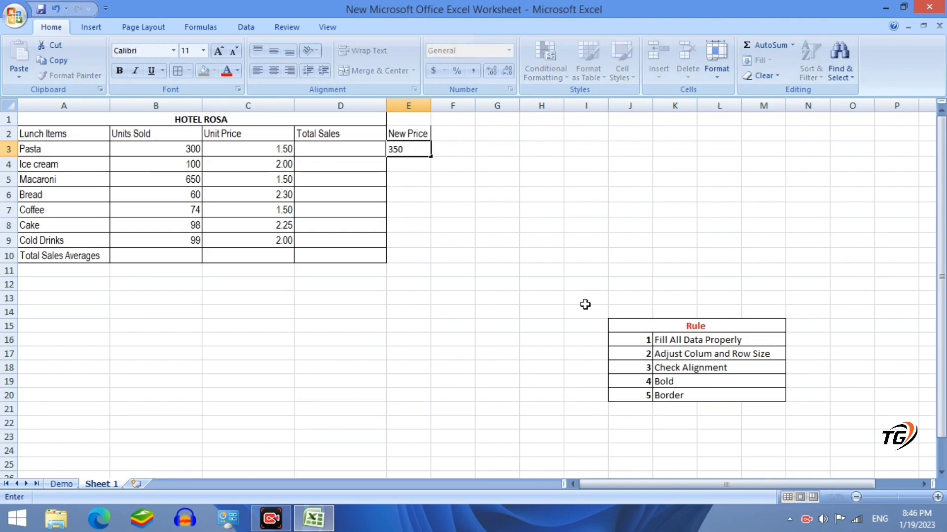
pyautogui.click(500, 298)
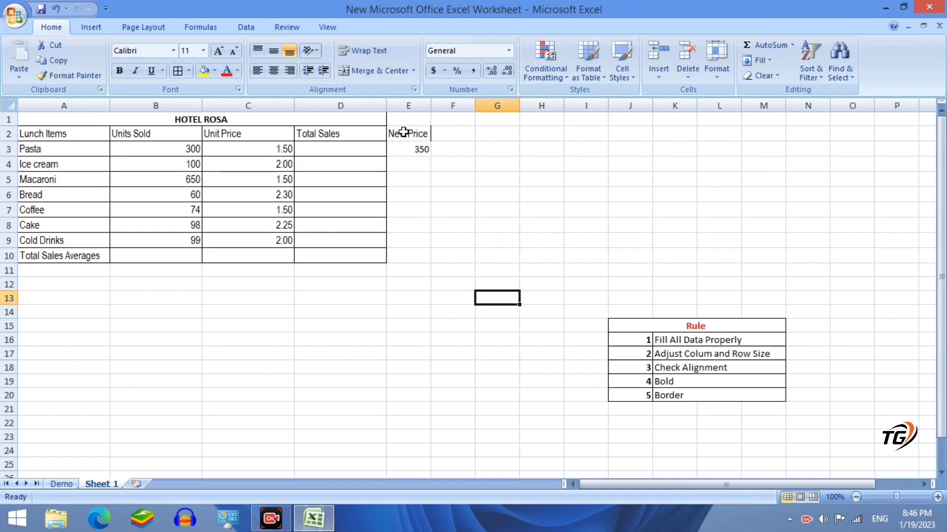
# Apply All Borders to the New Price range E2:E10
pyautogui.moveTo(397, 133); pyautogui.dragTo(413, 258)
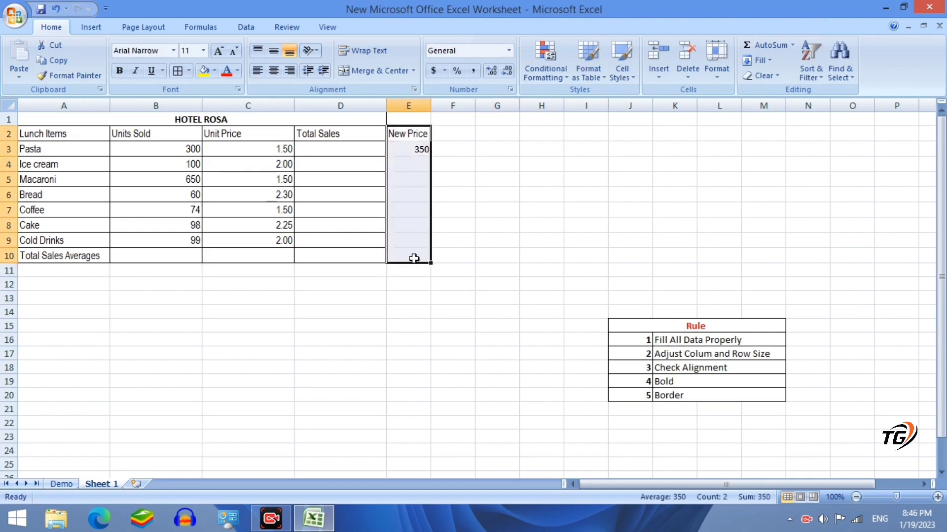
pyautogui.click(178, 71)
pyautogui.click(485, 267)
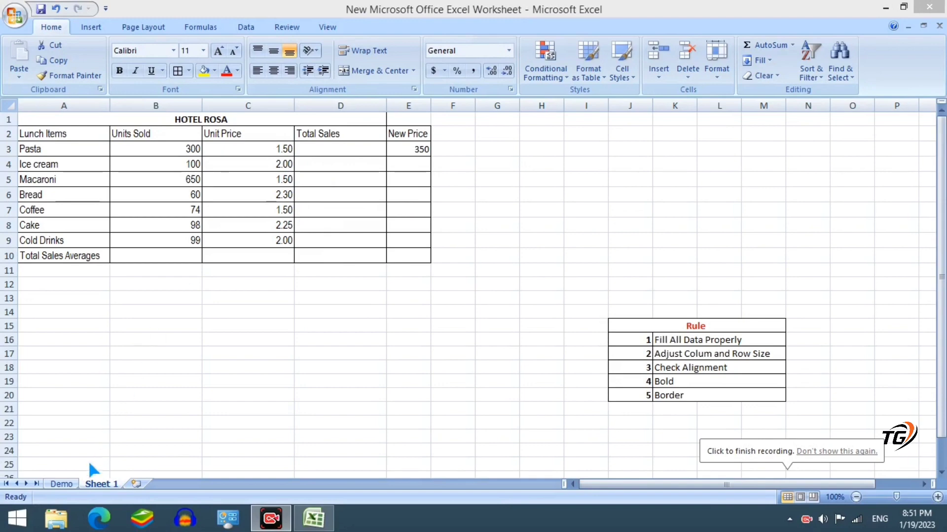
pyautogui.click(62, 485)
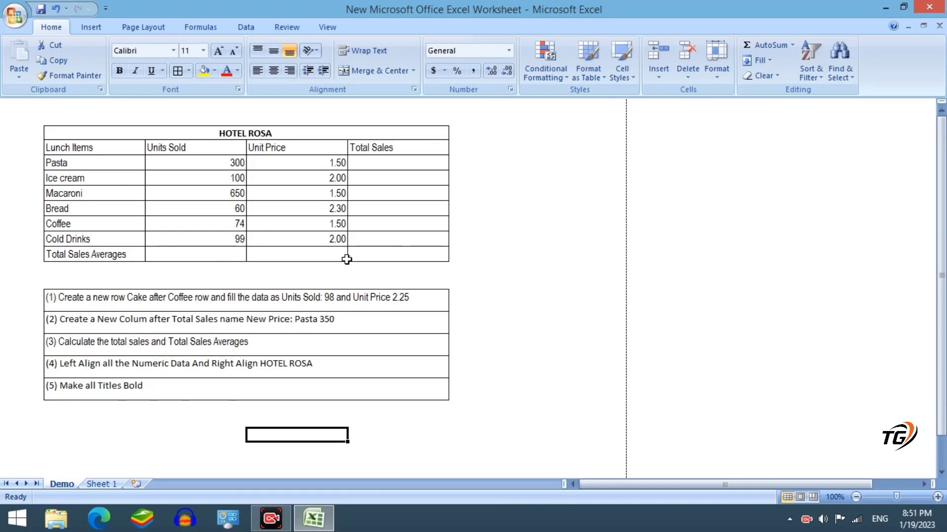
pyautogui.click(102, 485)
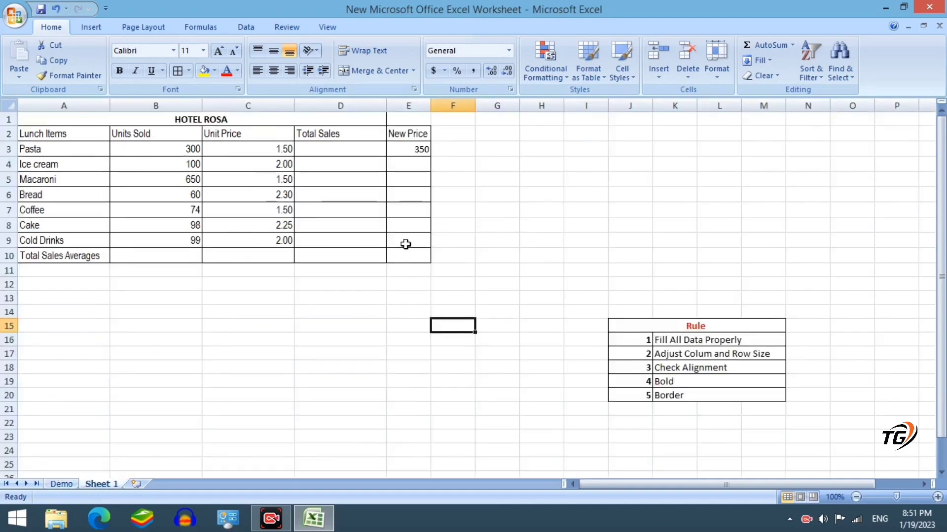
# Enter the formula =B3*C3 in D3 to get Pasta's total sales of 450
pyautogui.click(332, 151)
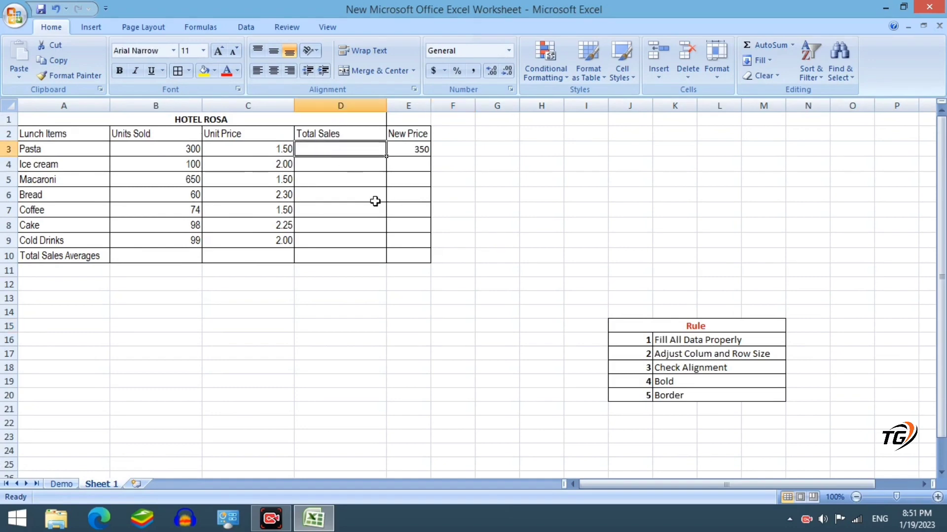
pyautogui.write('=')
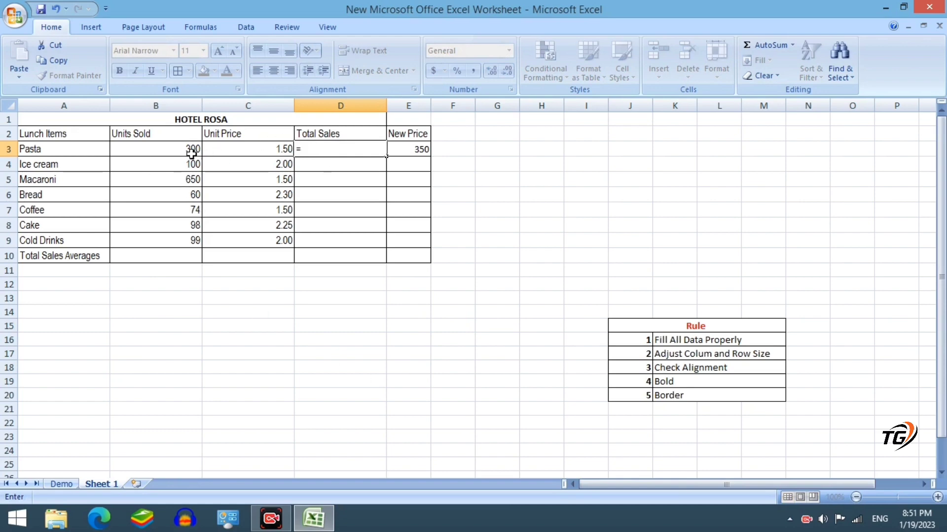
pyautogui.click(180, 149)
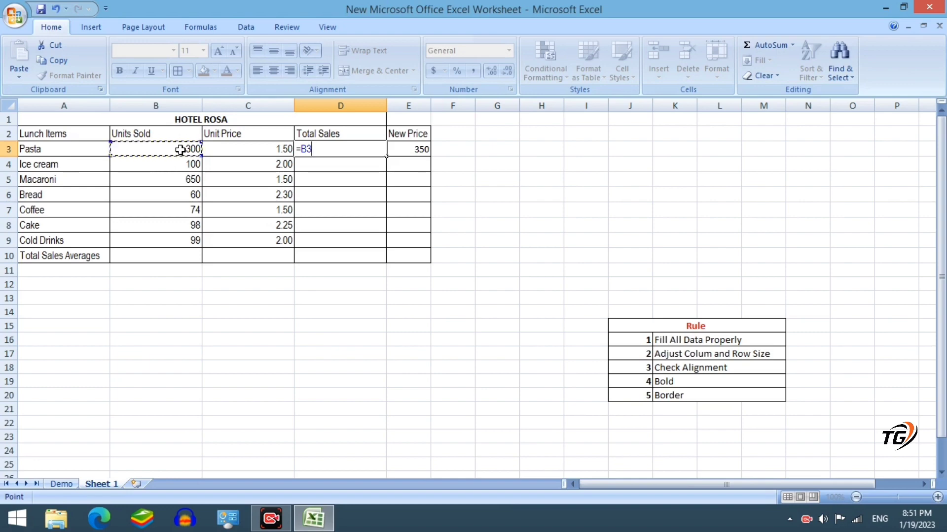
pyautogui.write('*')
pyautogui.click(252, 152)
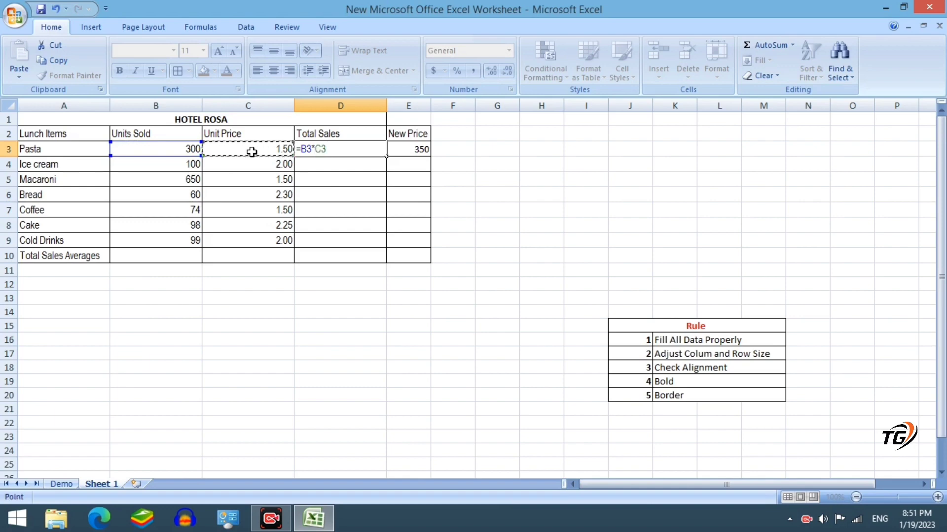
pyautogui.press('Return')
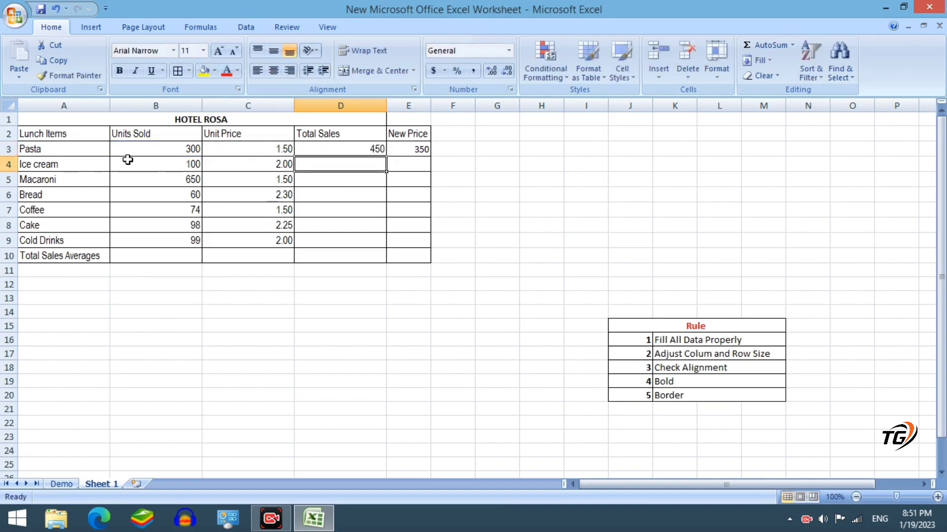
# Fill the D3 formula down through D9, ending with 198 for Cold Drinks
pyautogui.click(344, 146)
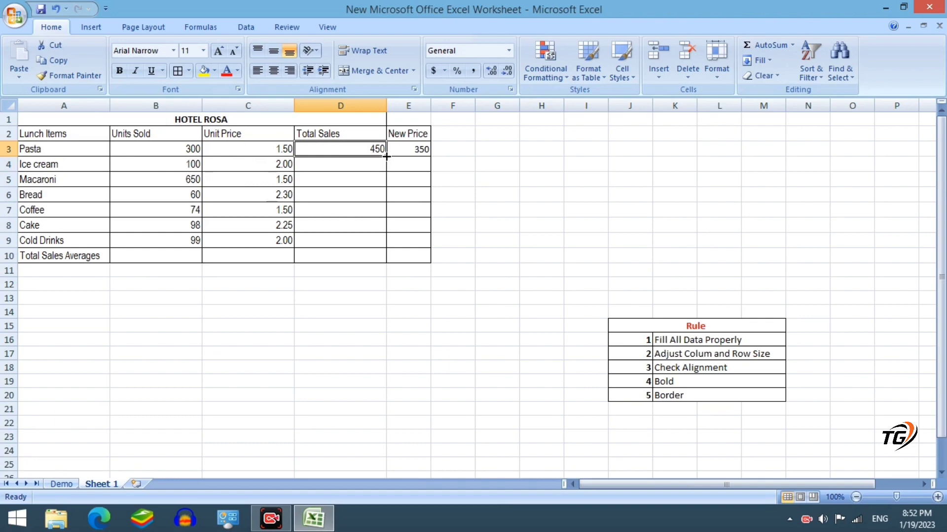
pyautogui.moveTo(386, 156); pyautogui.dragTo(389, 244)
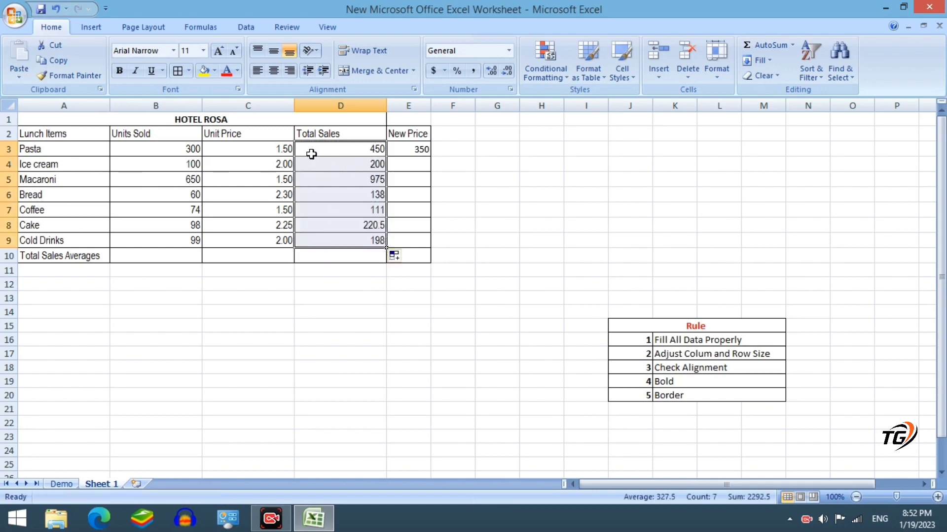
pyautogui.click(366, 286)
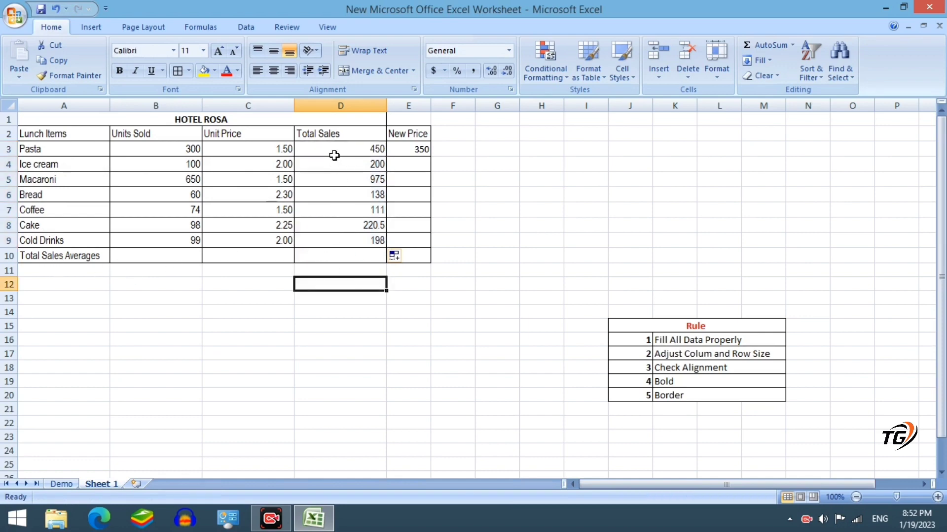
# Enter an AVERAGE formula over D3:D9 in D10, then delete it to redo
pyautogui.click(339, 257)
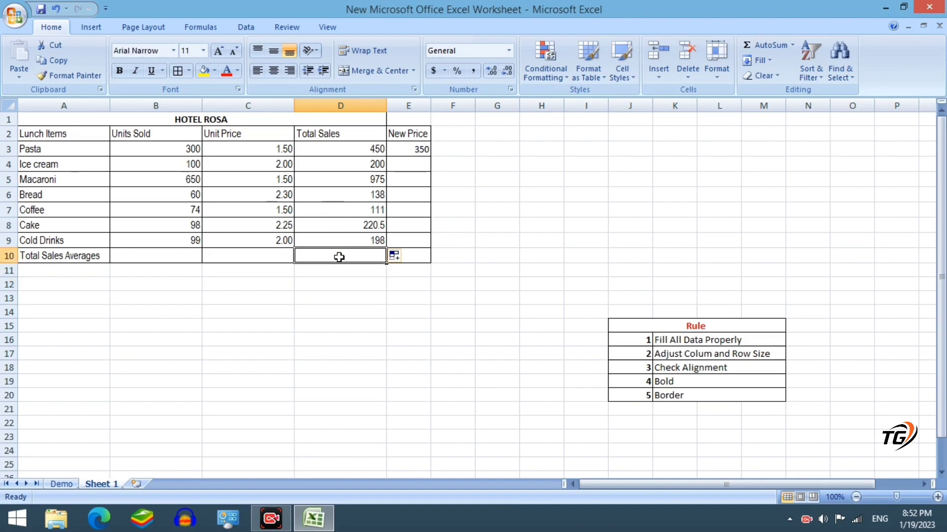
pyautogui.write('=')
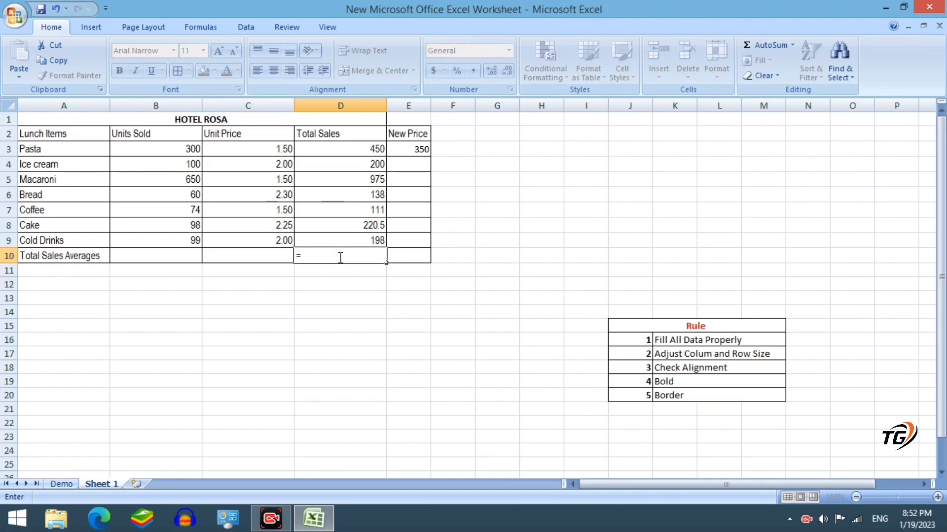
pyautogui.write('av')
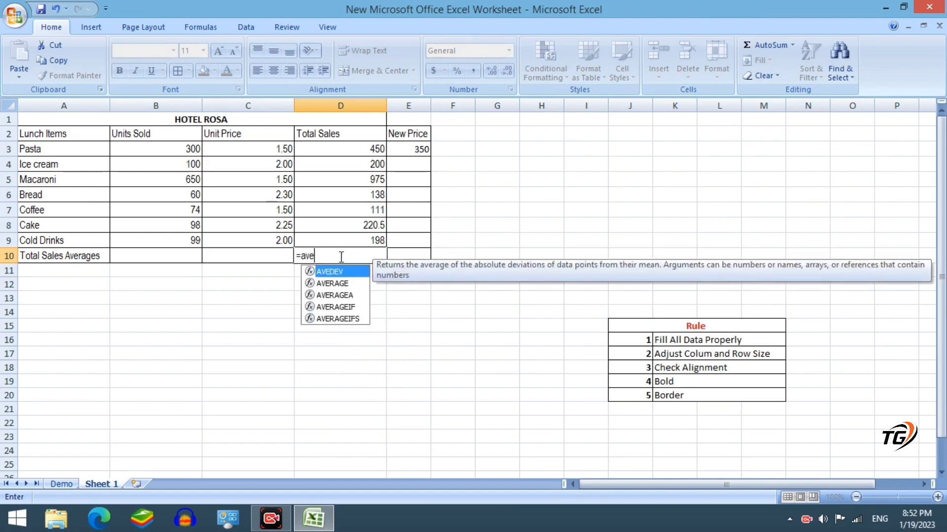
pyautogui.write('e')
pyautogui.doubleClick(339, 285)
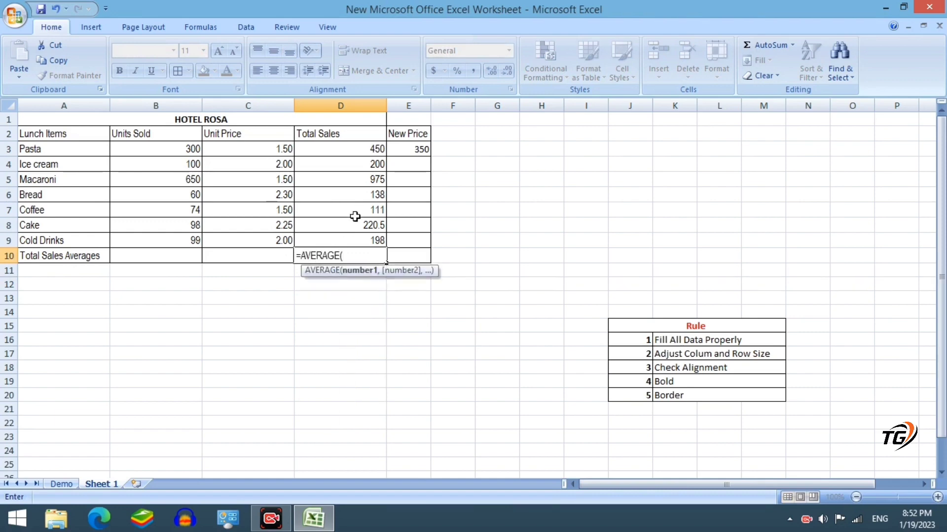
pyautogui.moveTo(345, 150); pyautogui.dragTo(344, 236)
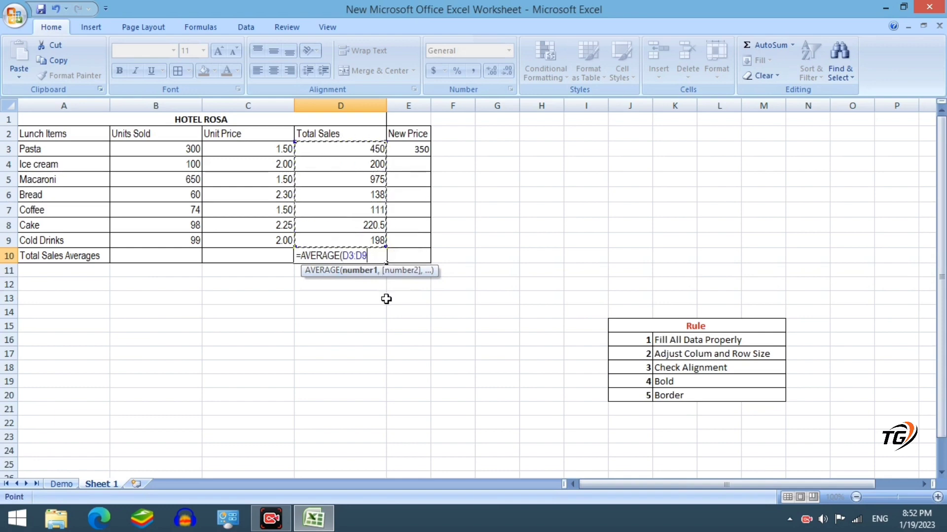
pyautogui.press('Return')
pyautogui.click(362, 257)
pyautogui.press('Delete')
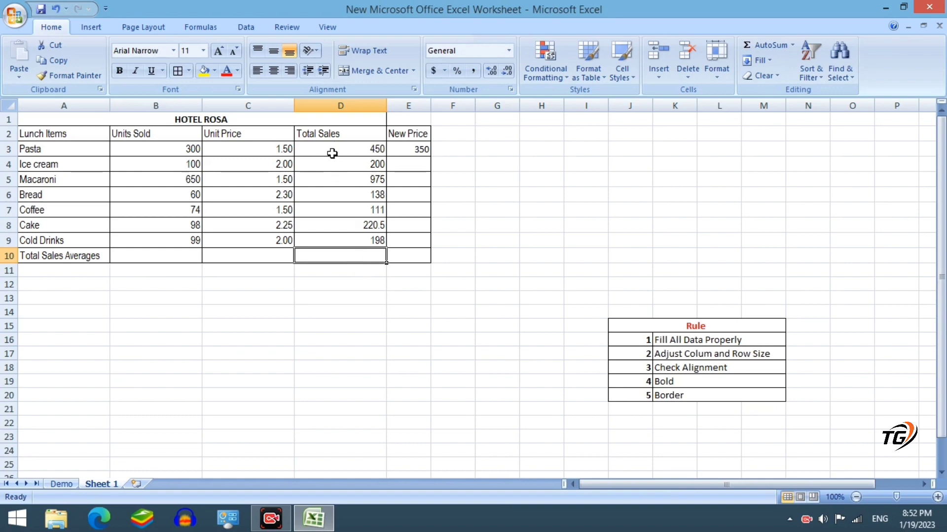
# Use AutoSum's Average on the Total Sales column to put 327.5 in D10
pyautogui.moveTo(332, 150); pyautogui.dragTo(352, 249)
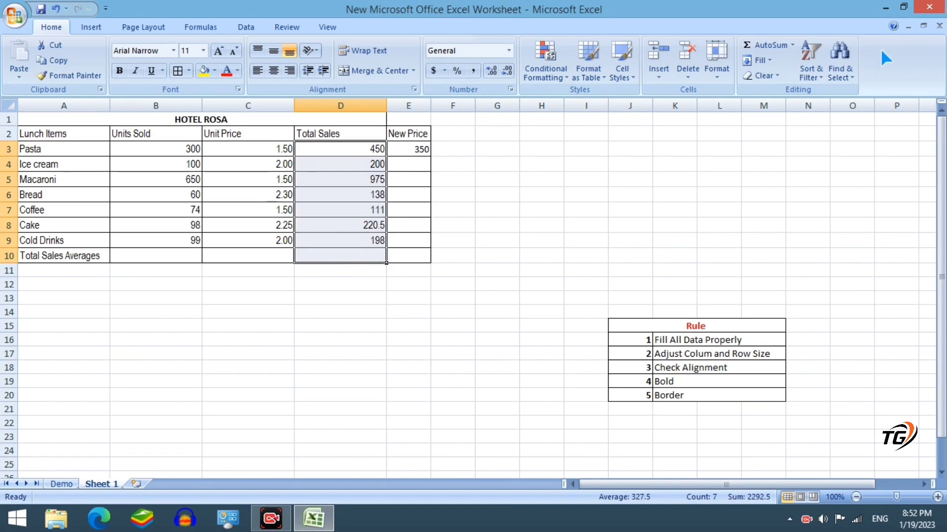
pyautogui.click(792, 45)
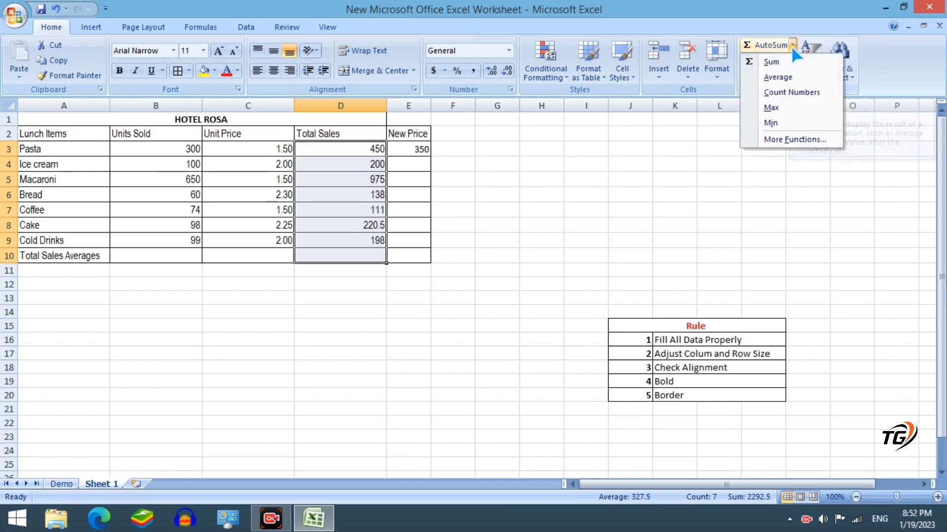
pyautogui.click(778, 78)
pyautogui.click(361, 279)
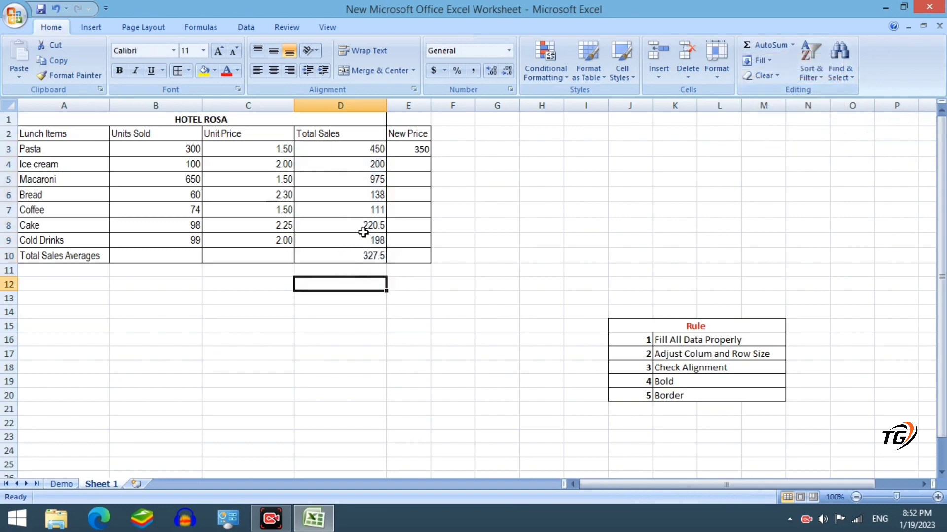
# Left-align the numeric figures in B3:E10 on Sheet 1
pyautogui.click(63, 483)
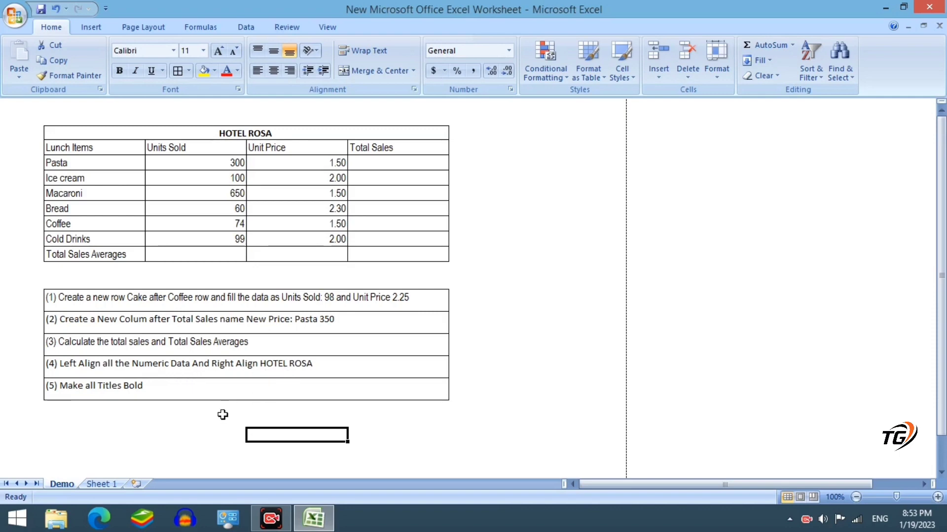
pyautogui.click(102, 484)
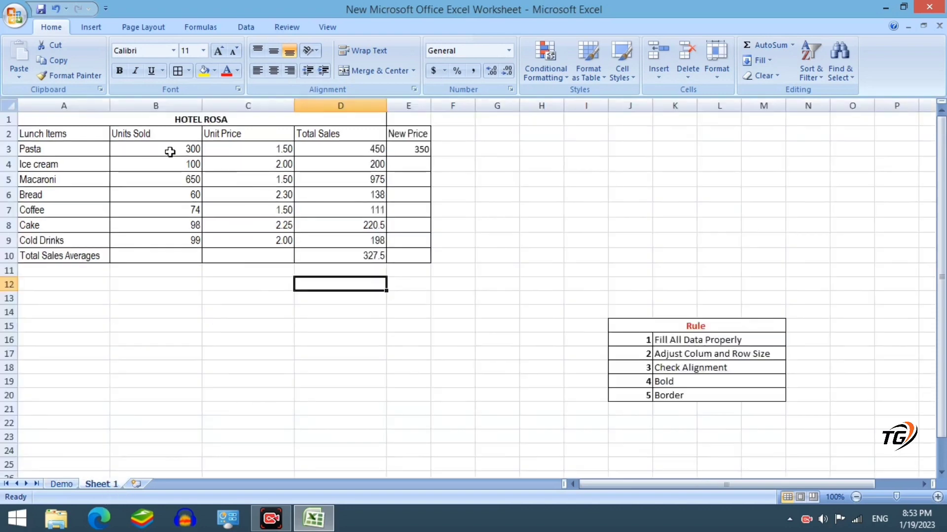
pyautogui.moveTo(169, 149); pyautogui.dragTo(410, 258)
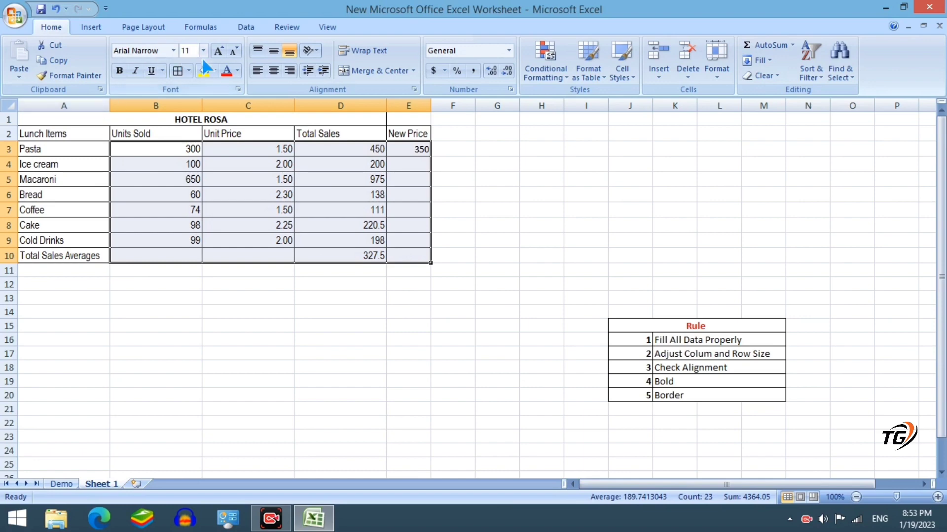
pyautogui.click(254, 72)
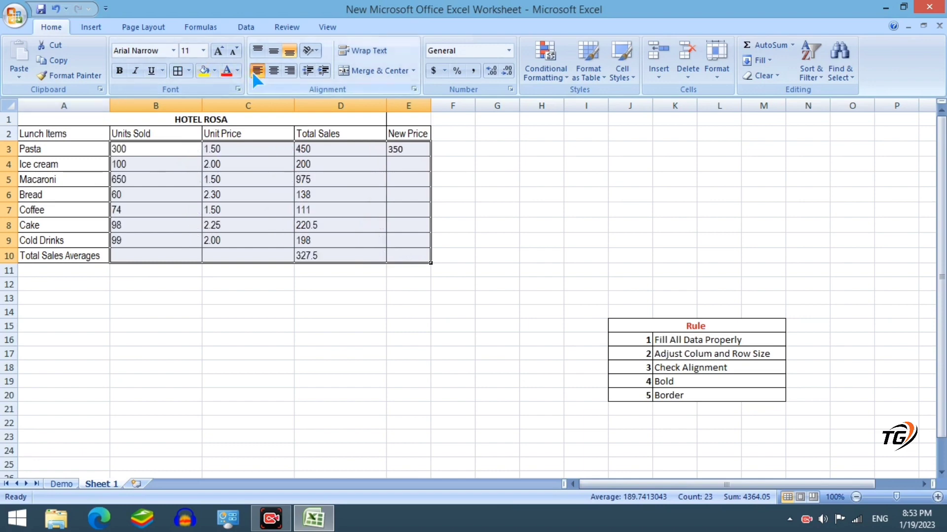
pyautogui.click(239, 304)
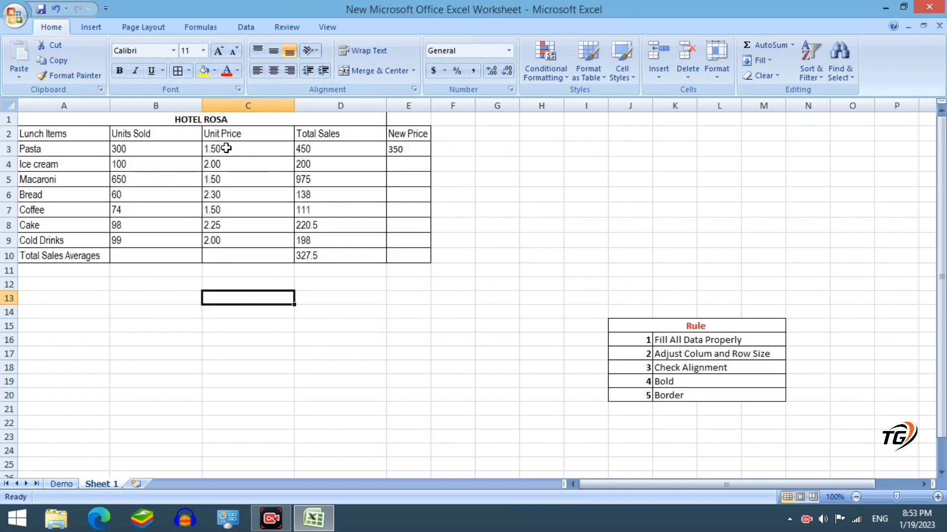
# Right-align the merged HOTEL ROSA title cell, then view the Demo task list
pyautogui.click(201, 121)
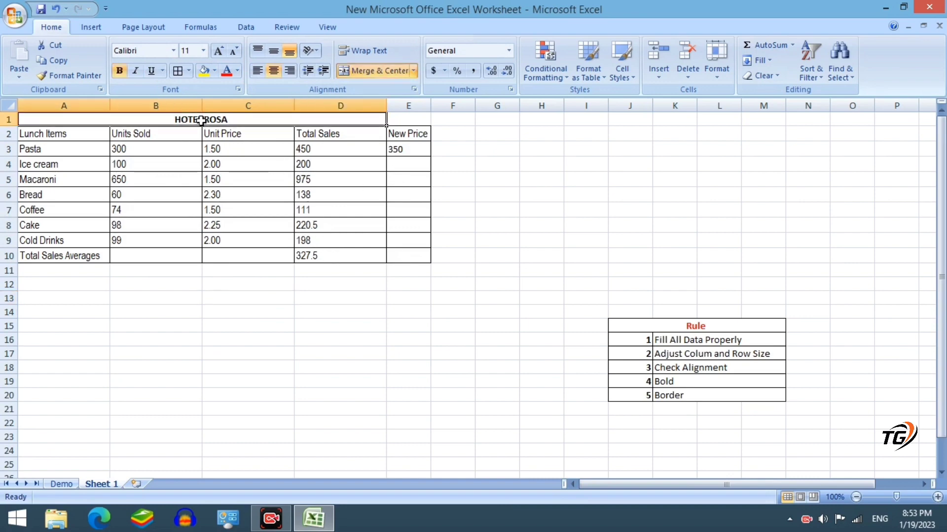
pyautogui.click(292, 71)
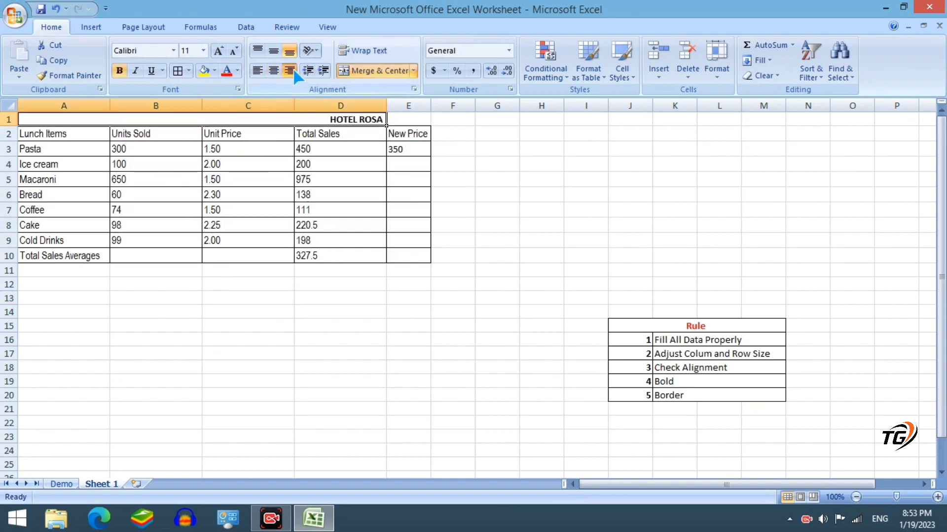
pyautogui.click(365, 297)
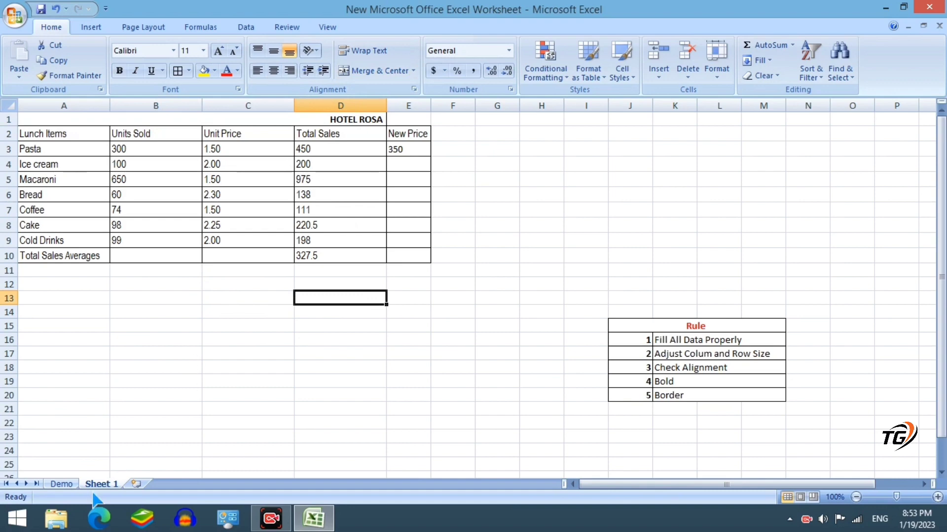
pyautogui.click(63, 485)
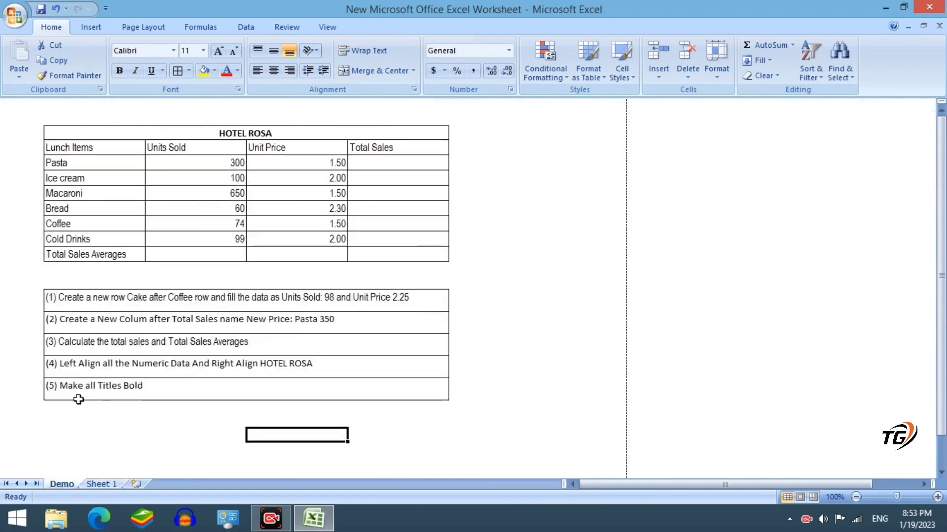
# Bold the row 2 column headings, Lunch Items through New Price, then check the Demo sheet
pyautogui.click(102, 484)
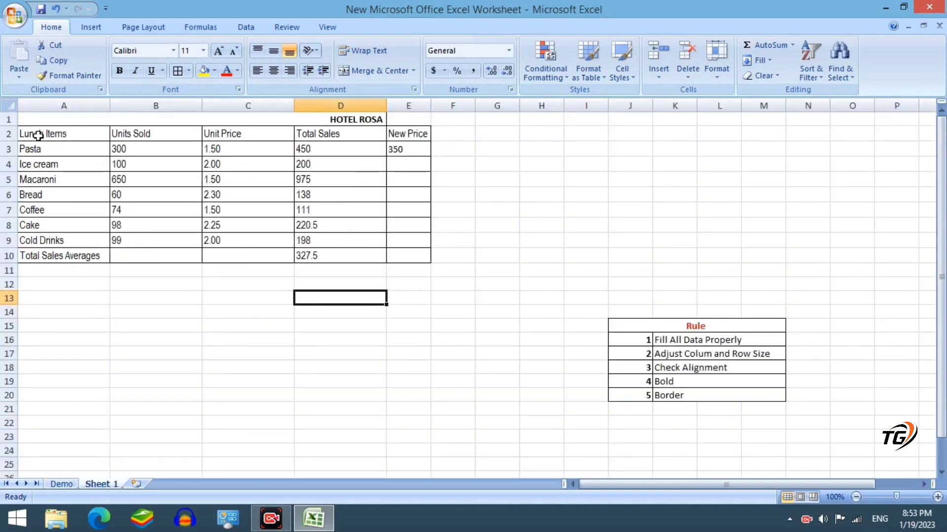
pyautogui.moveTo(38, 135); pyautogui.dragTo(408, 133)
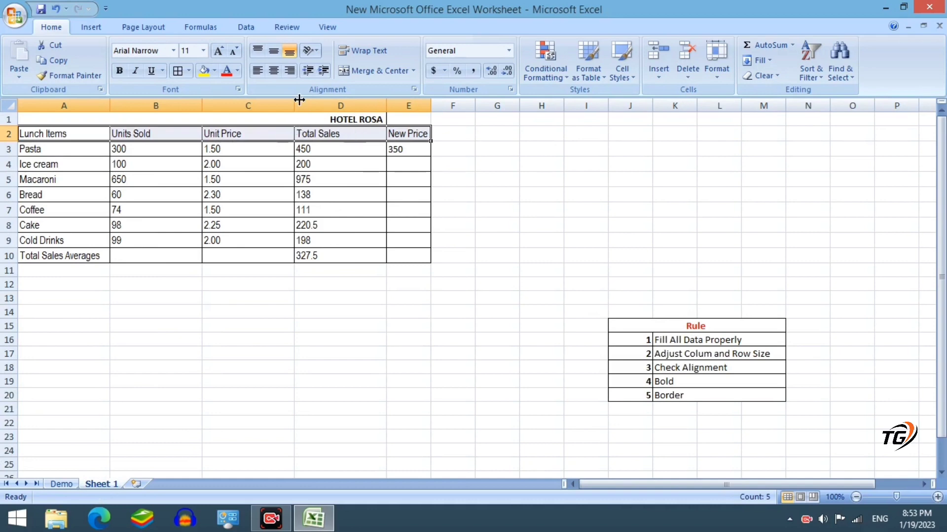
pyautogui.click(120, 72)
pyautogui.click(291, 298)
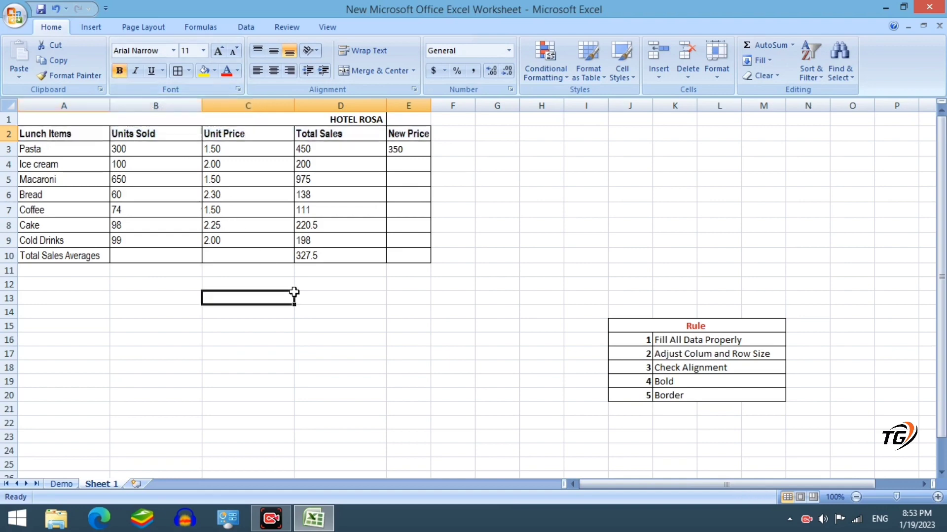
pyautogui.click(62, 484)
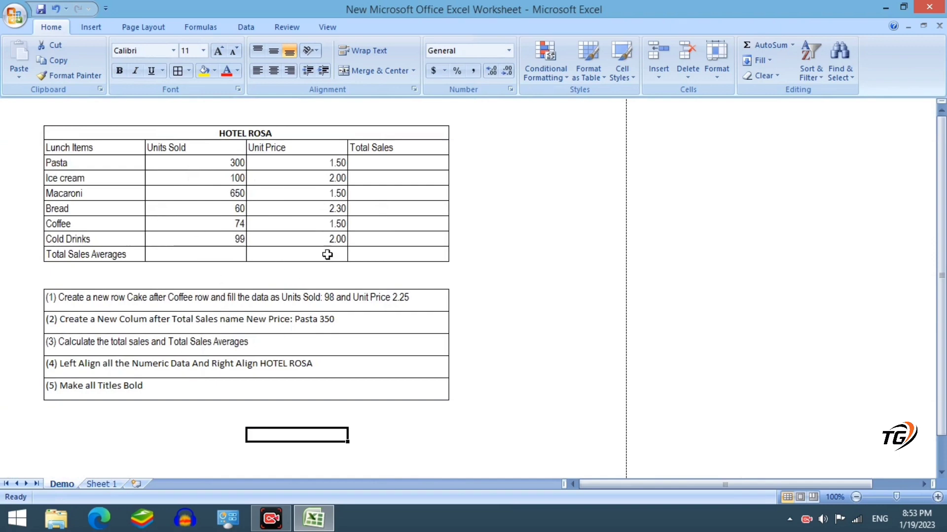
# Switch between Sheet 1 and Demo, ending on the finished HOTEL ROSA table
pyautogui.click(100, 483)
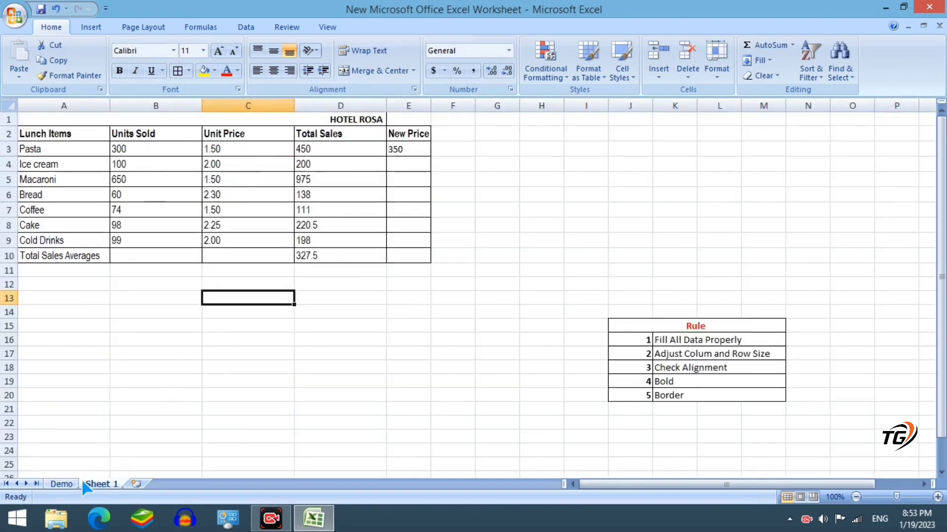
pyautogui.click(61, 483)
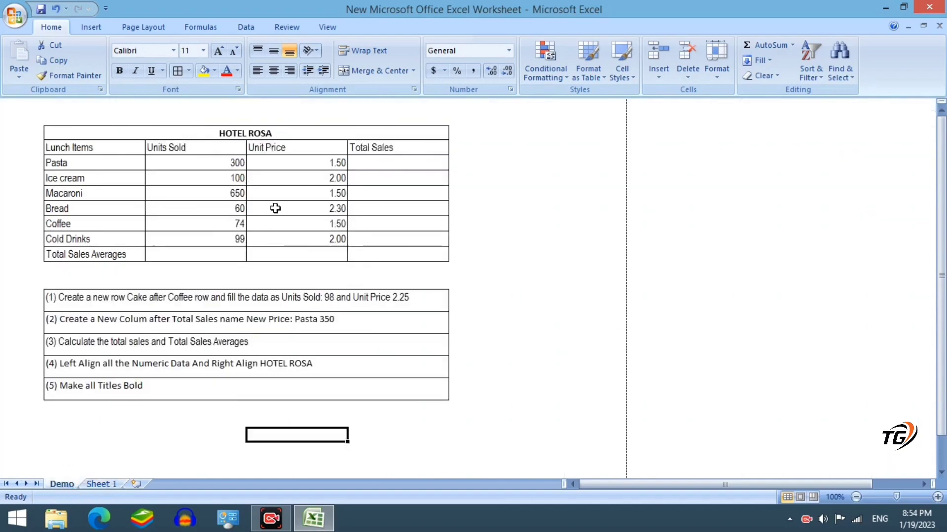
pyautogui.click(101, 484)
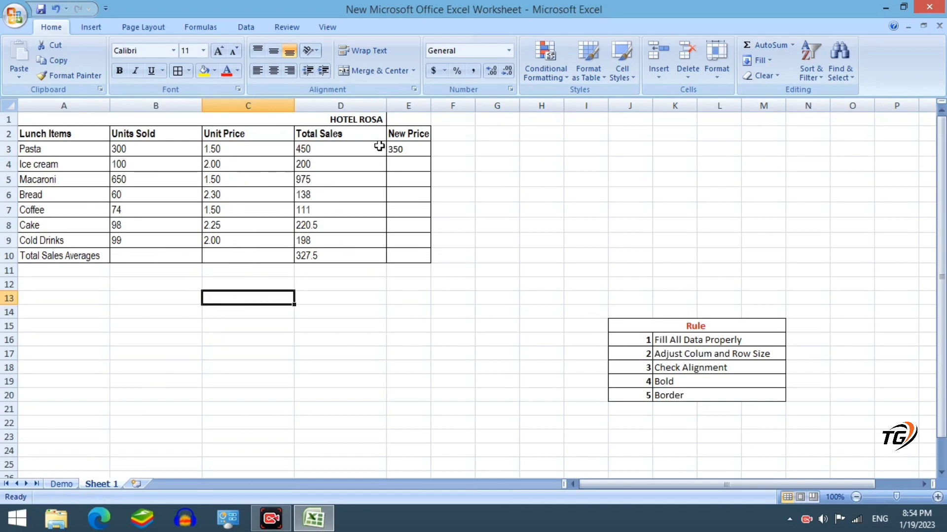